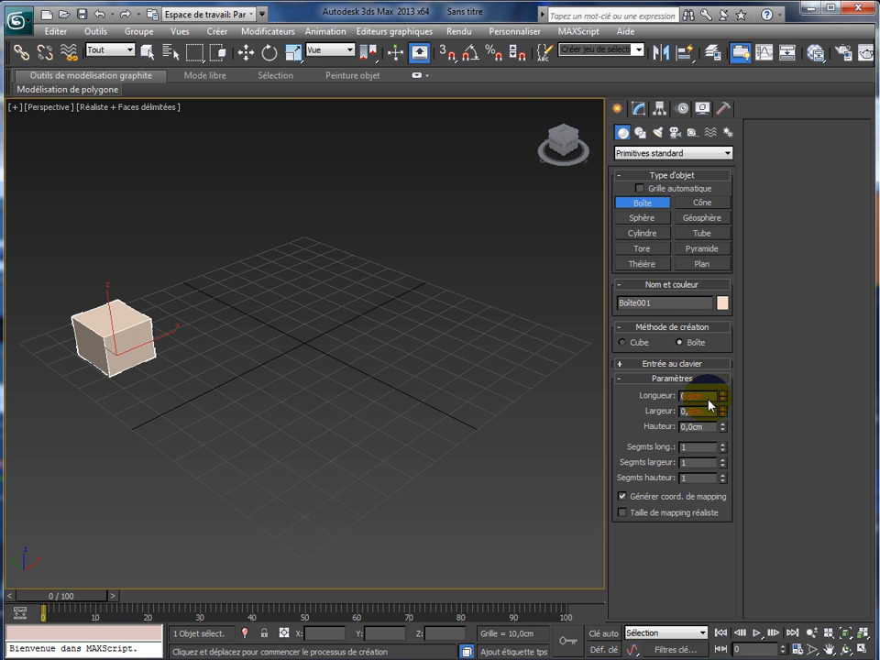
Set the box's length, width and height to 20 cm each
{"action": "left_click", "coordinate": [639, 108]}
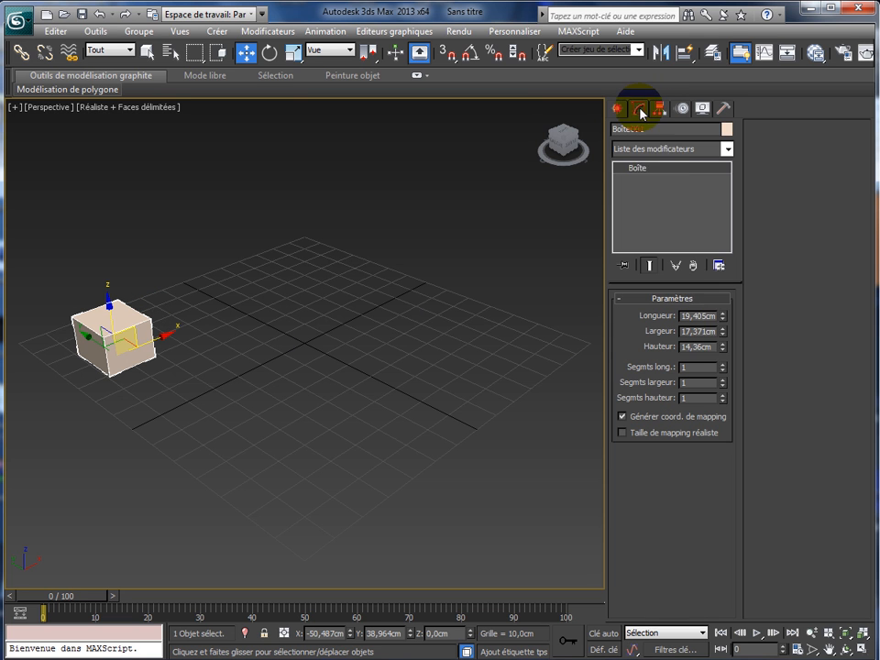
{"action": "left_click_drag", "start_coordinate": [715, 317], "coordinate": [678, 318]}
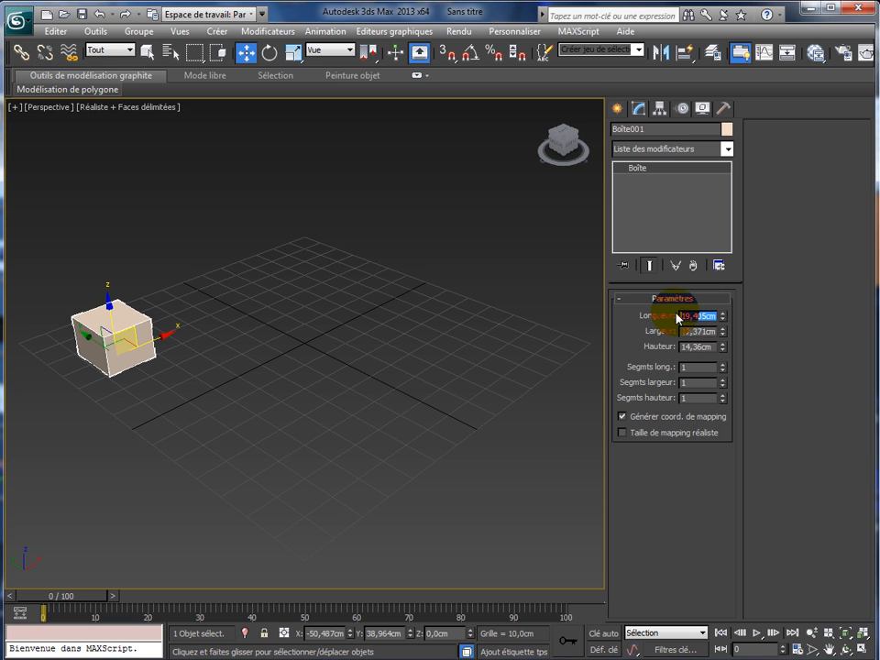
{"action": "type", "text": "20"}
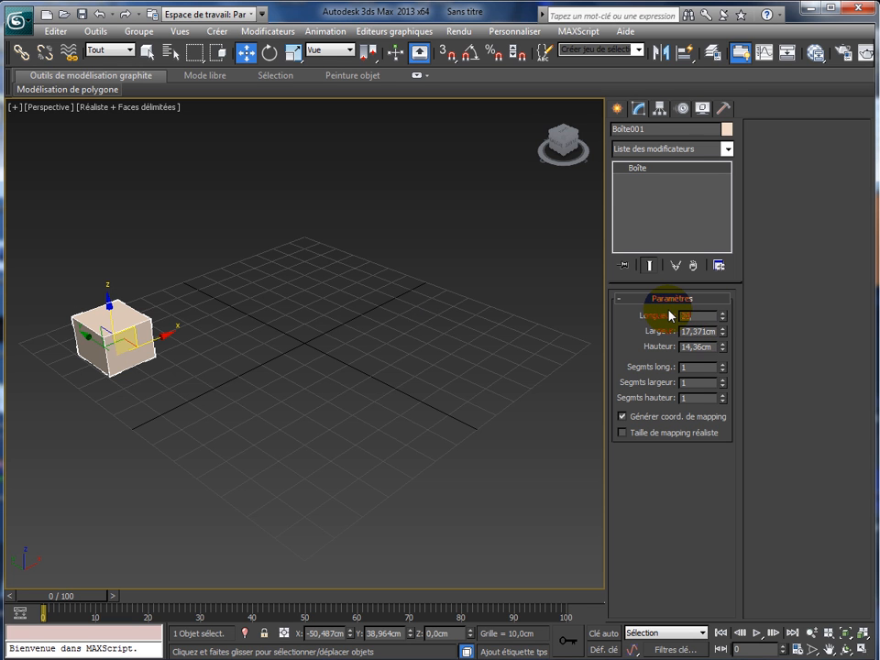
{"action": "key", "text": "Tab"}
{"action": "type", "text": "2"}
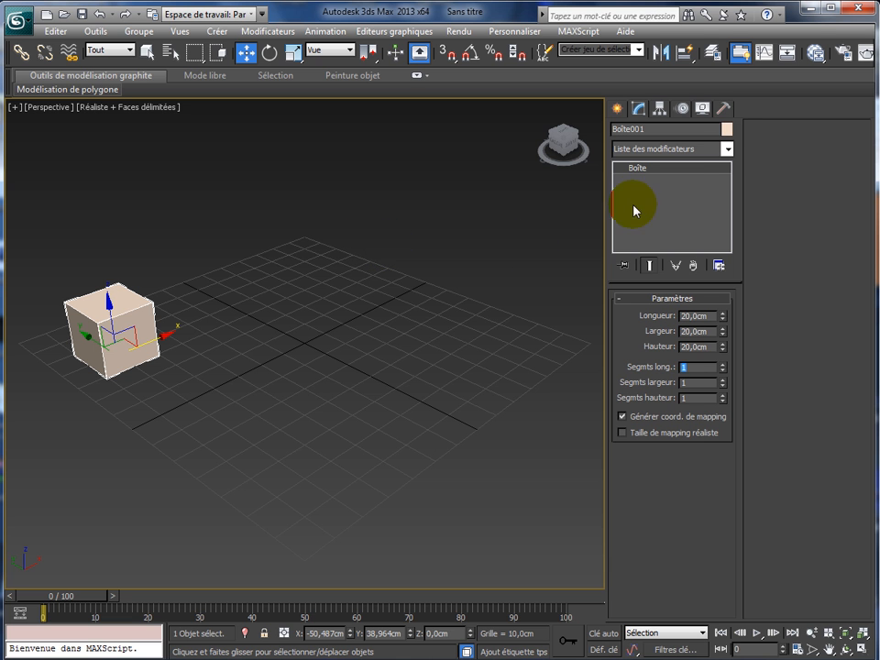
Change the cube's object colour to the dark blue of the basic 3ds Max palette
{"action": "left_click", "coordinate": [727, 134]}
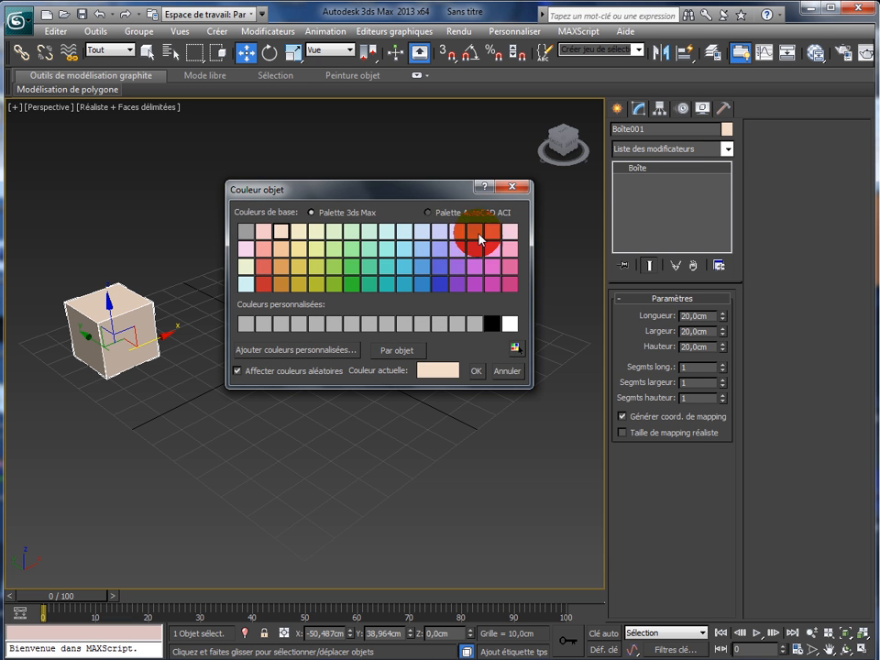
{"action": "left_click", "coordinate": [440, 286]}
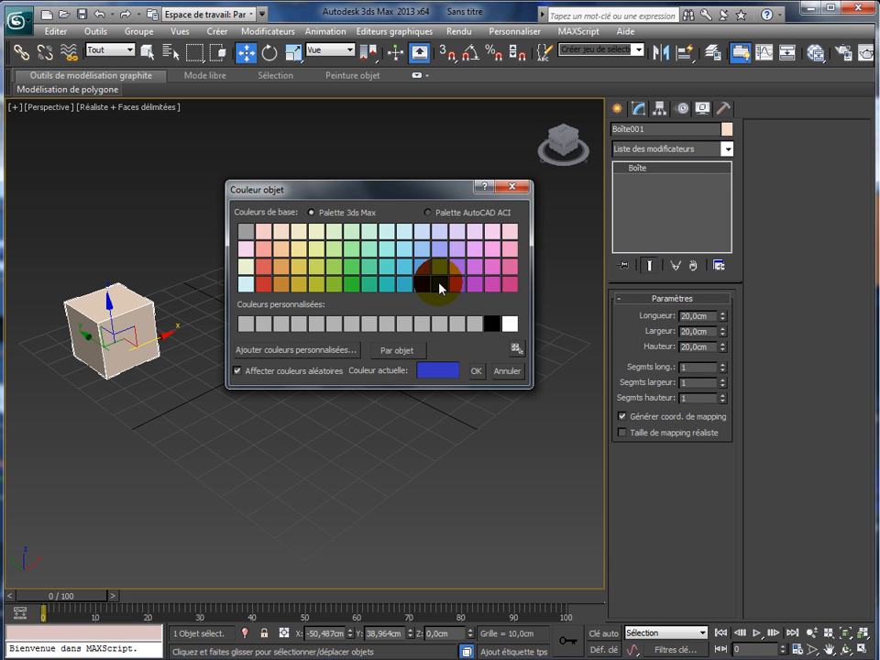
{"action": "left_click", "coordinate": [475, 371]}
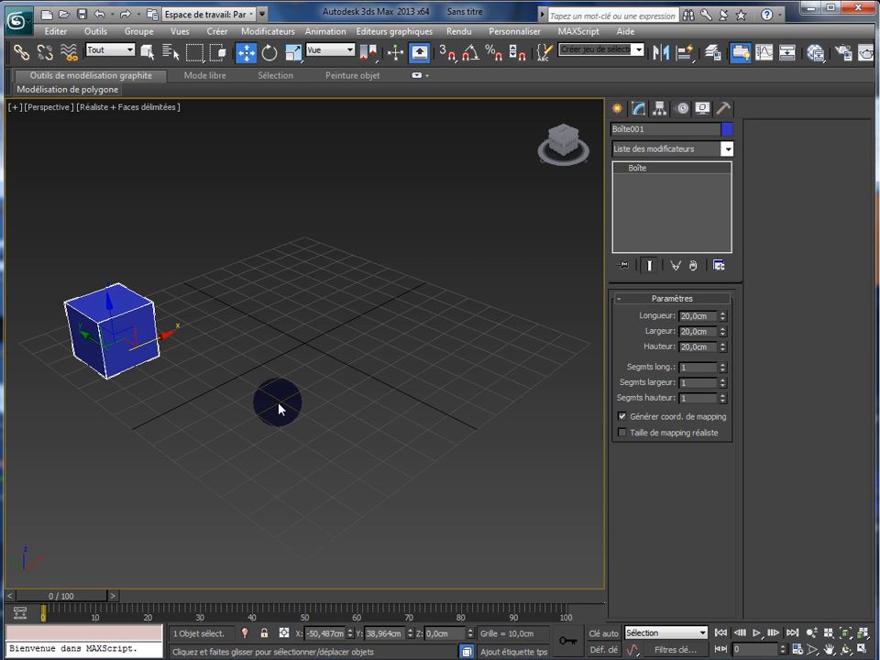
Apply the Lissage rapide modifier to the blue cube and set its iterations to 3
{"action": "scroll", "coordinate": [279, 409], "scroll_direction": "up", "scroll_amount": 2}
{"action": "scroll", "coordinate": [275, 403], "scroll_direction": "up", "scroll_amount": 2}
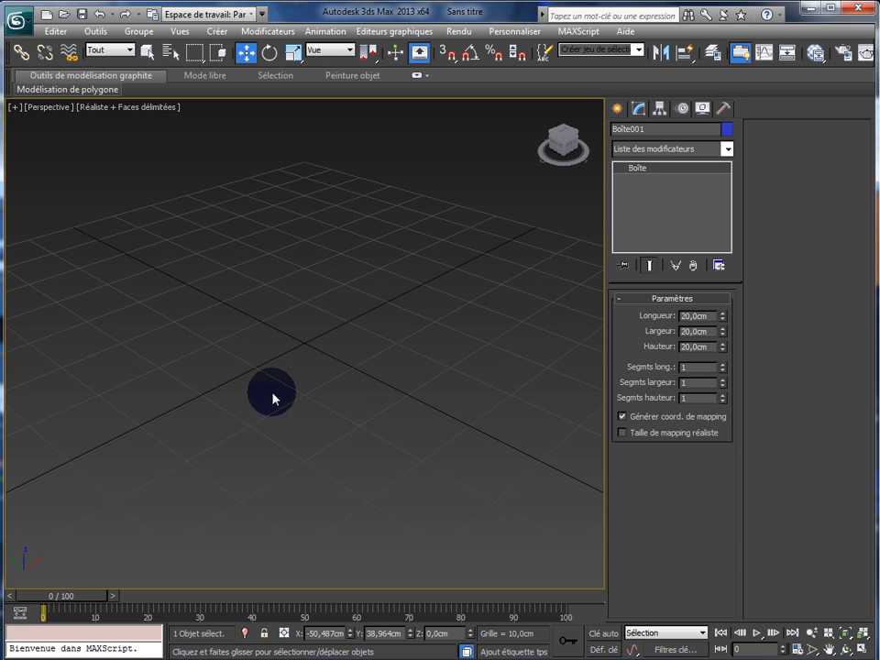
{"action": "middle_click_drag", "start_coordinate": [141, 369], "coordinate": [408, 373]}
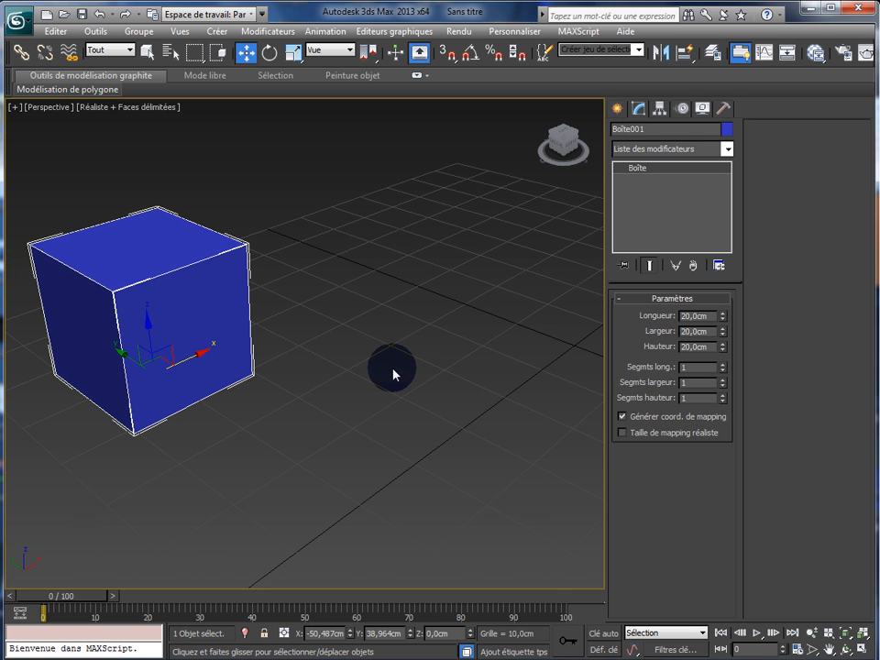
{"action": "key", "text": "z"}
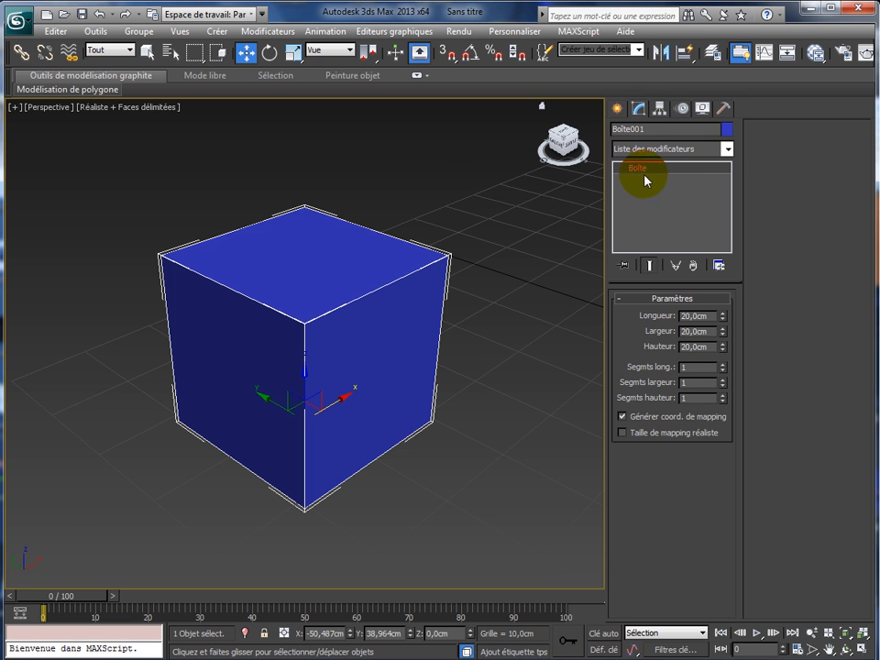
{"action": "left_click", "coordinate": [728, 150]}
{"action": "scroll", "coordinate": [673, 457], "scroll_direction": "down", "scroll_amount": 9}
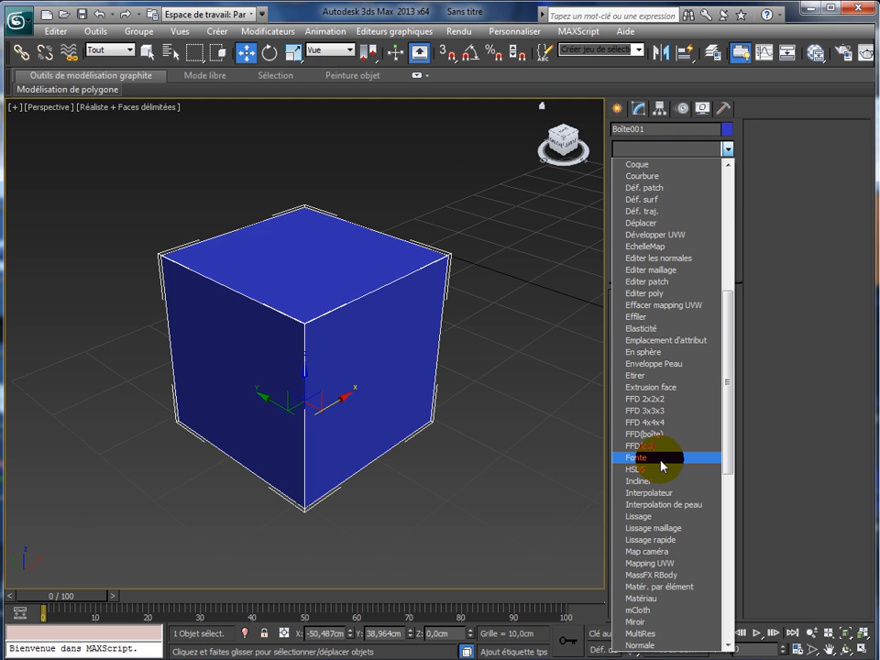
{"action": "left_click", "coordinate": [653, 540]}
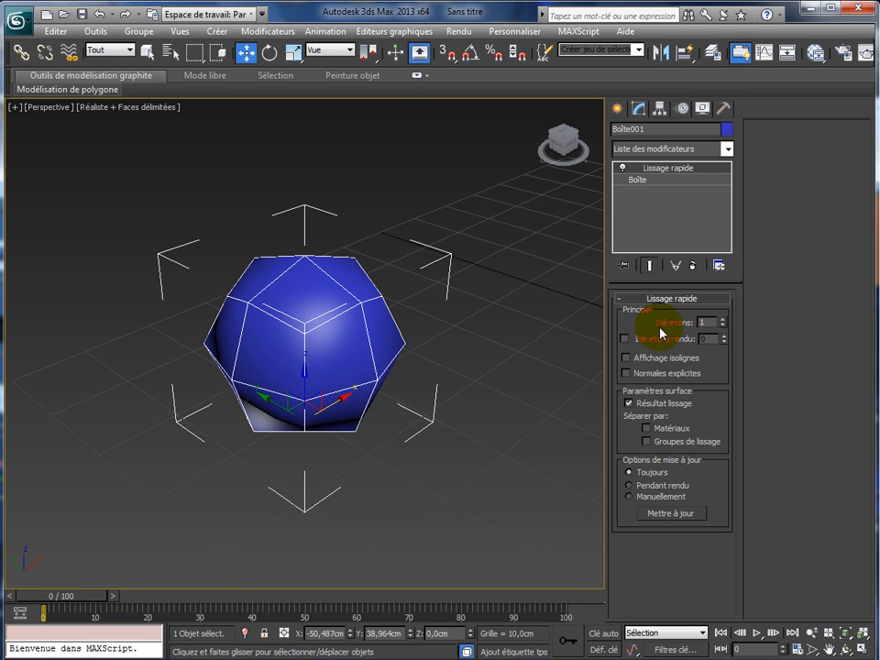
{"action": "left_click", "coordinate": [723, 319]}
{"action": "left_click", "coordinate": [723, 319]}
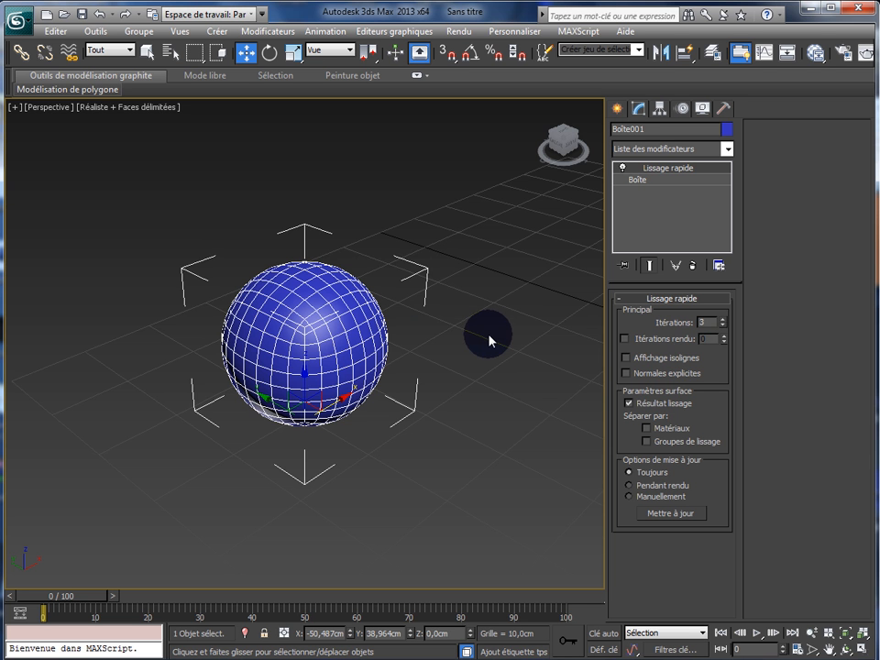
Create a second box beside the smoothed sphere, about 17 cm long, 20 cm wide and 12 cm high
{"action": "middle_click_drag", "start_coordinate": [488, 341], "coordinate": [351, 381]}
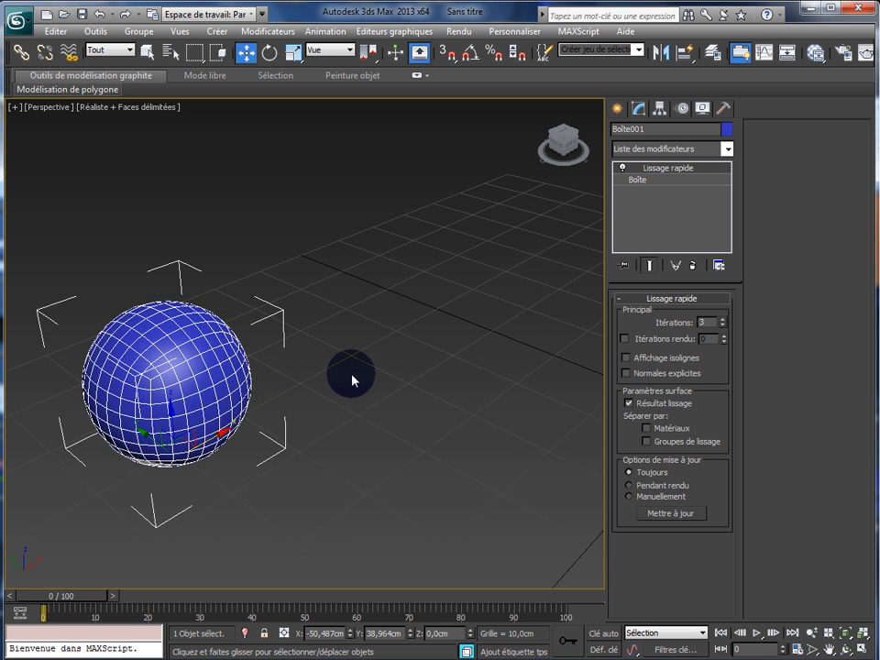
{"action": "left_click", "coordinate": [618, 108]}
{"action": "left_click", "coordinate": [641, 201]}
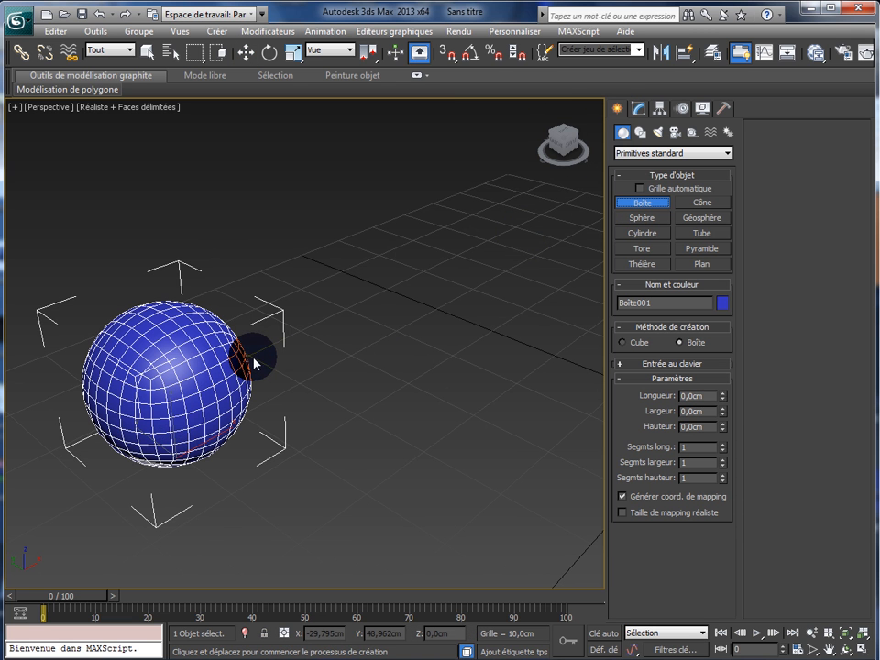
{"action": "left_click_drag", "start_coordinate": [254, 364], "coordinate": [442, 350]}
{"action": "left_click", "coordinate": [409, 271]}
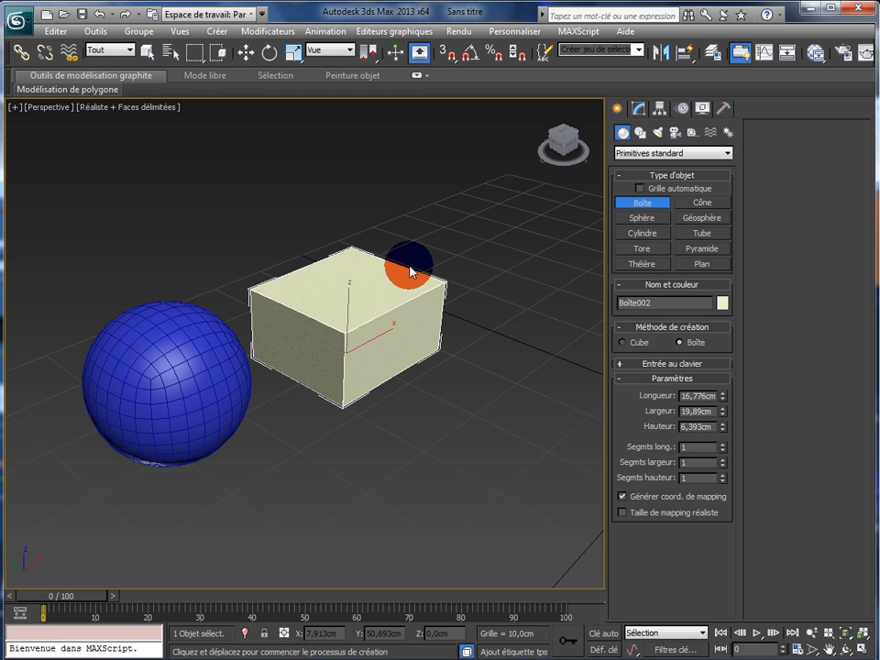
{"action": "left_click", "coordinate": [409, 266]}
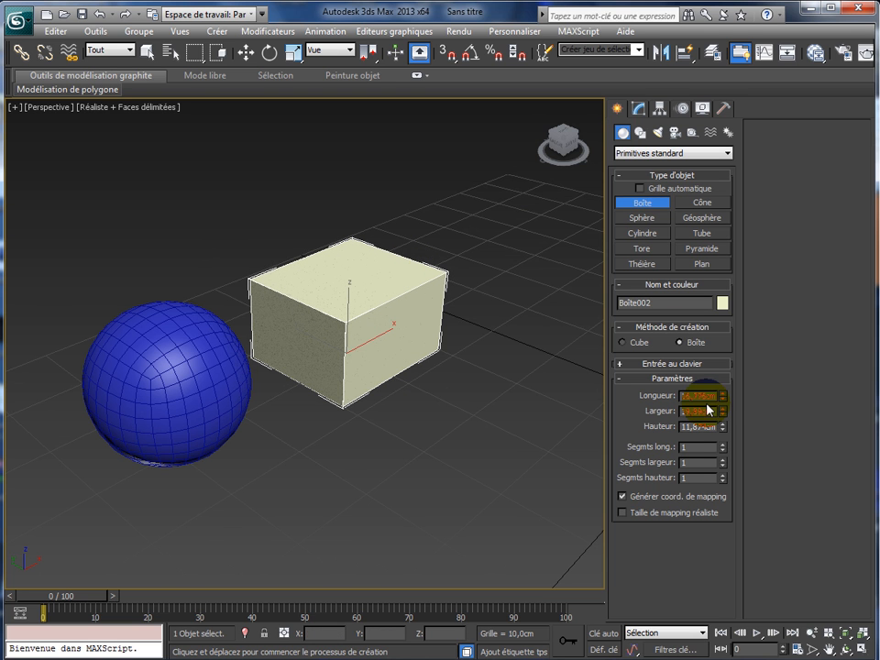
Set the second box's length, width and height to 20 cm and its length, width and height segments to 2
{"action": "left_click_drag", "start_coordinate": [716, 397], "coordinate": [657, 396]}
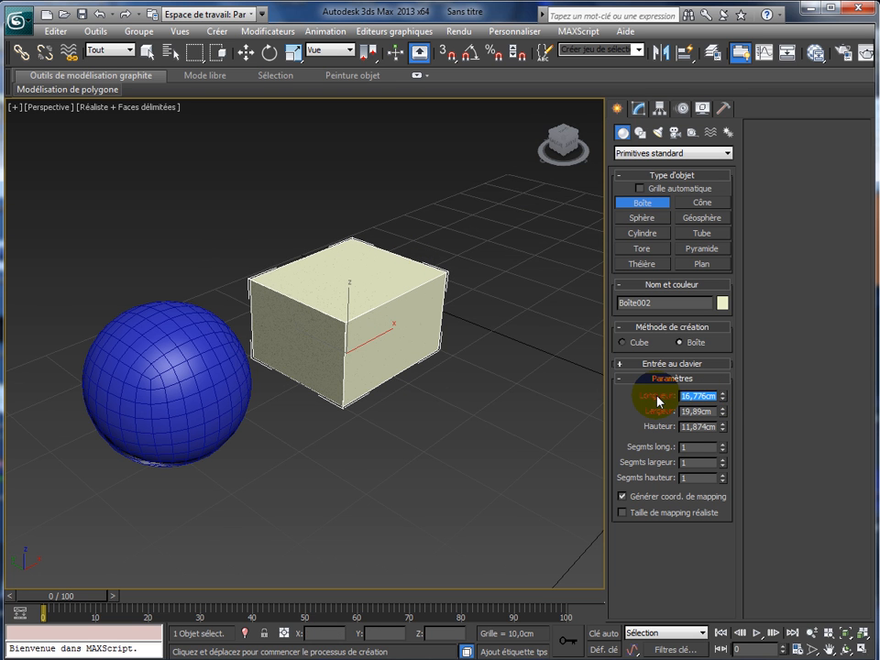
{"action": "type", "text": "20"}
{"action": "key", "text": "Tab"}
{"action": "type", "text": "20"}
{"action": "key", "text": "Tab"}
{"action": "type", "text": "20"}
{"action": "key", "text": "Tab"}
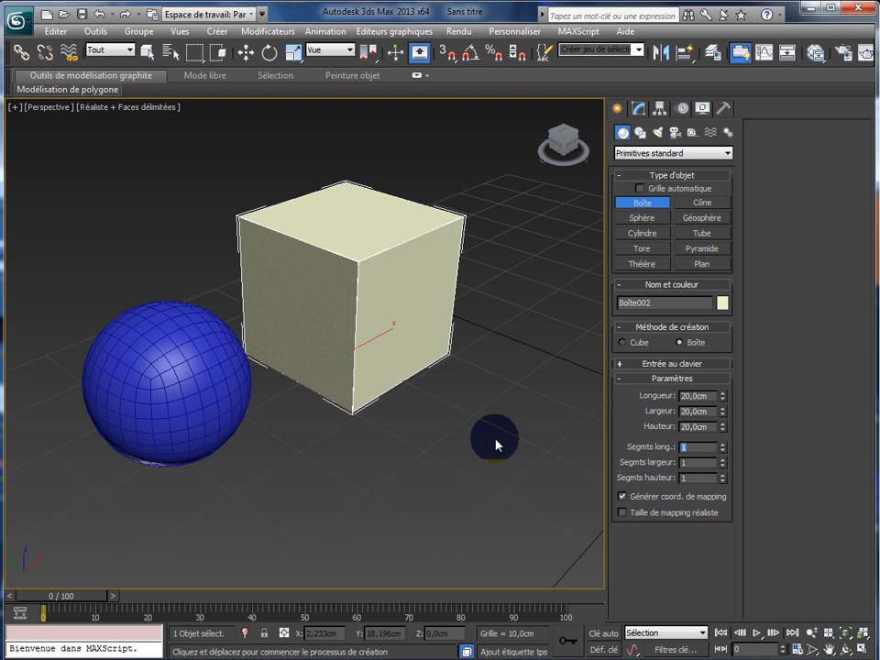
{"action": "left_click", "coordinate": [403, 540]}
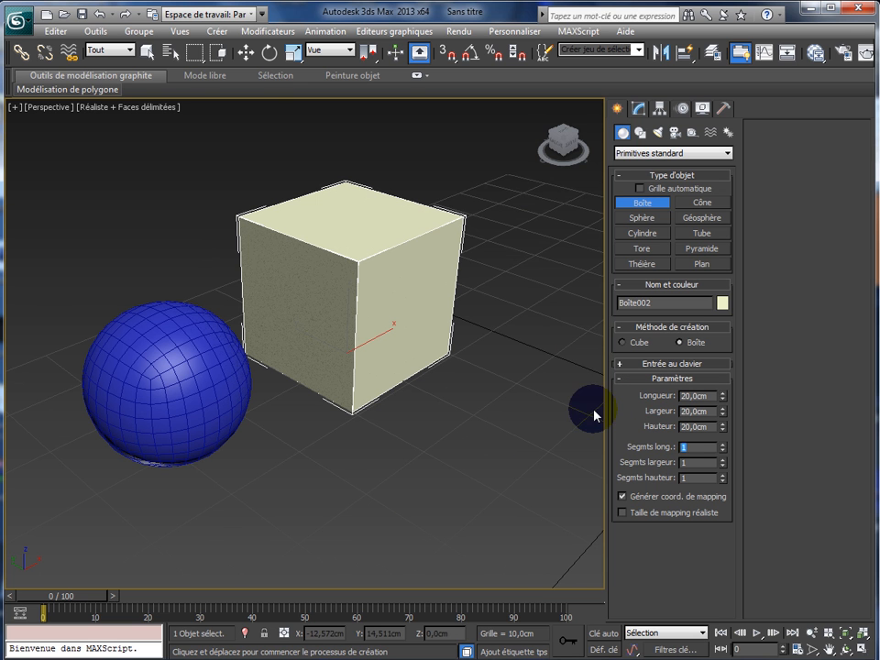
{"action": "left_click", "coordinate": [722, 459]}
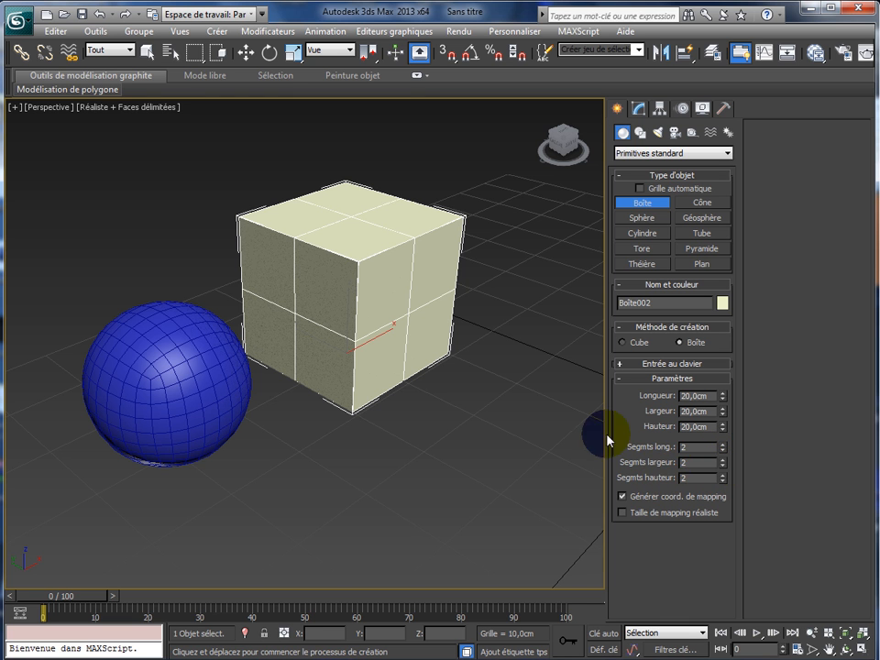
Change the second cube's object colour to the same dark blue as the first object
{"action": "left_click", "coordinate": [639, 110]}
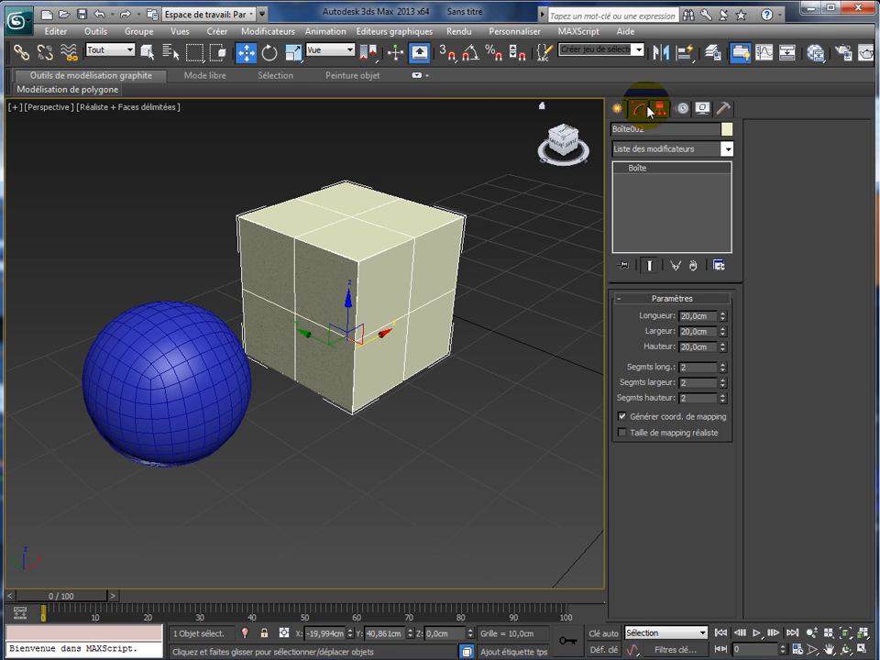
{"action": "left_click", "coordinate": [727, 129]}
{"action": "left_click", "coordinate": [439, 283]}
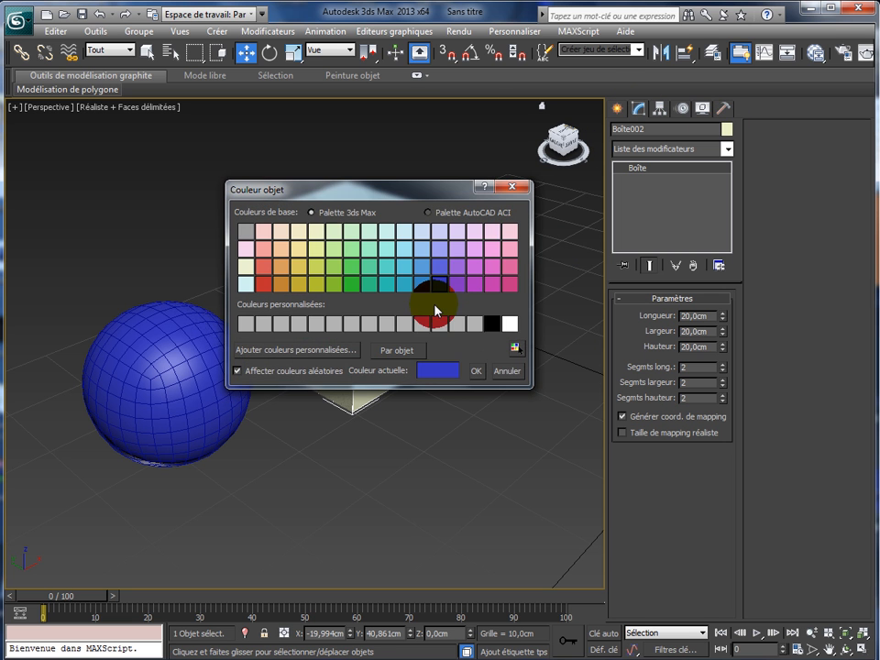
{"action": "left_click", "coordinate": [473, 371]}
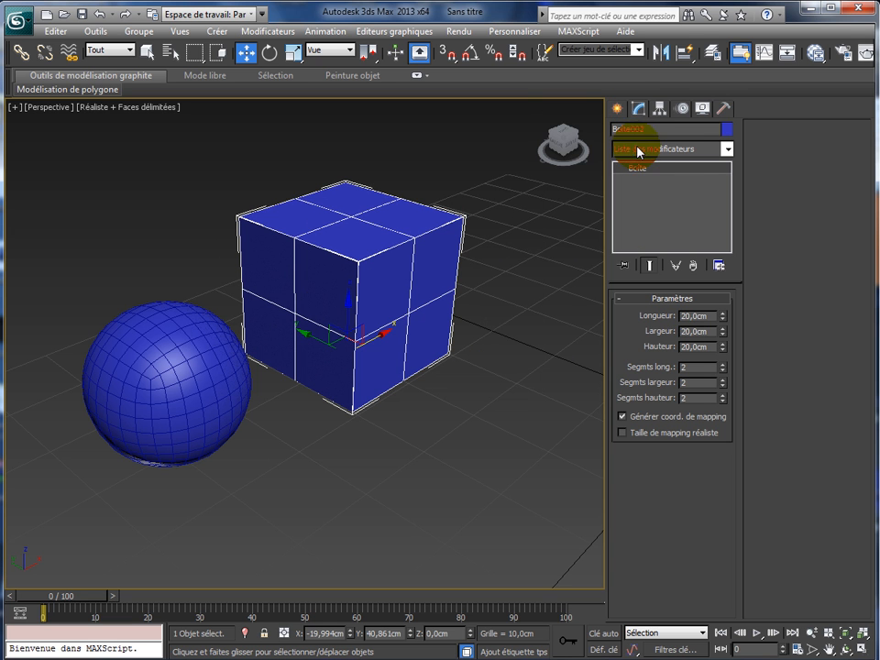
Apply the Lissage rapide modifier to the second cube and set its iterations to 3
{"action": "left_click", "coordinate": [724, 152]}
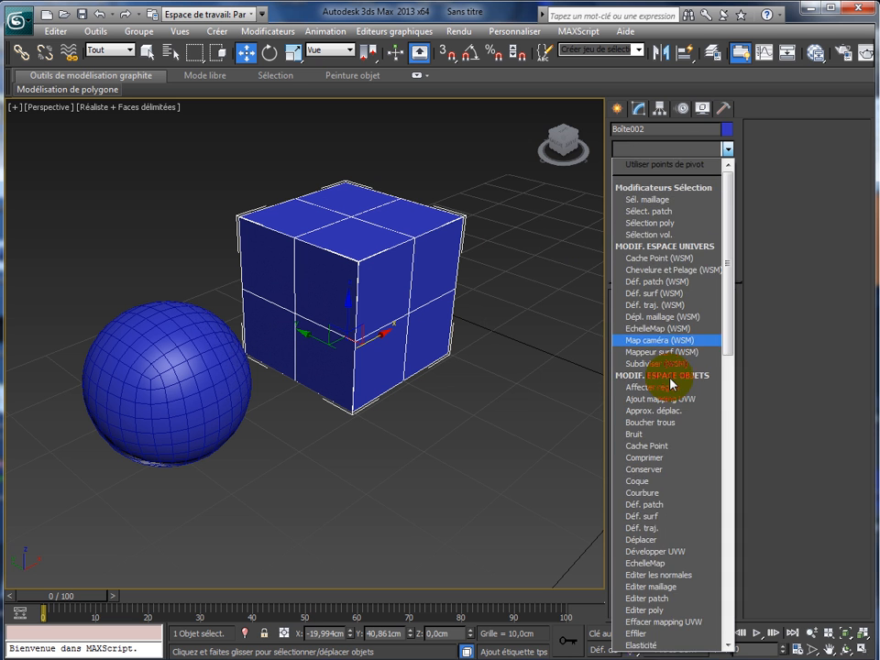
{"action": "scroll", "coordinate": [671, 431], "scroll_direction": "down", "scroll_amount": 3}
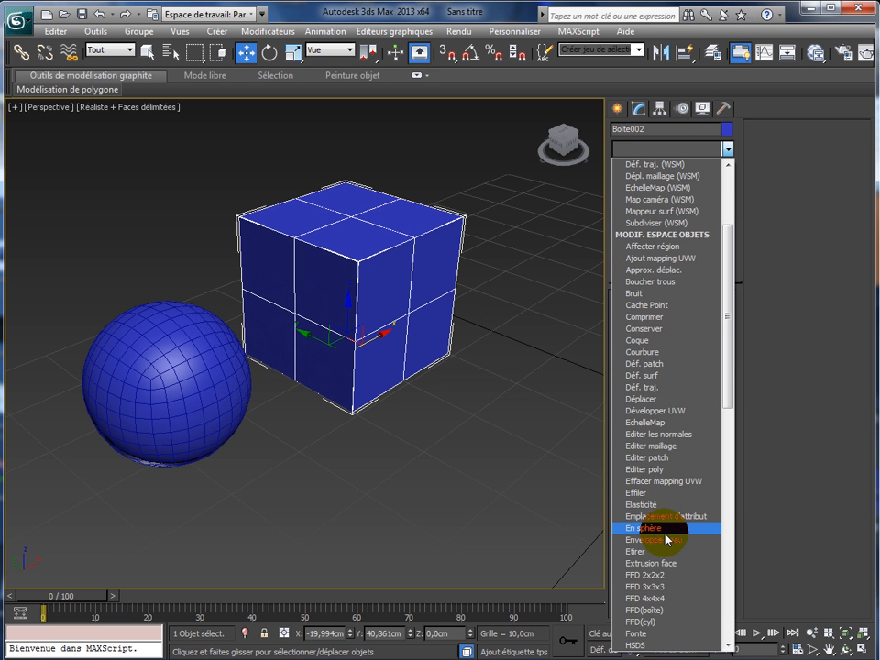
{"action": "scroll", "coordinate": [667, 537], "scroll_direction": "down", "scroll_amount": 4}
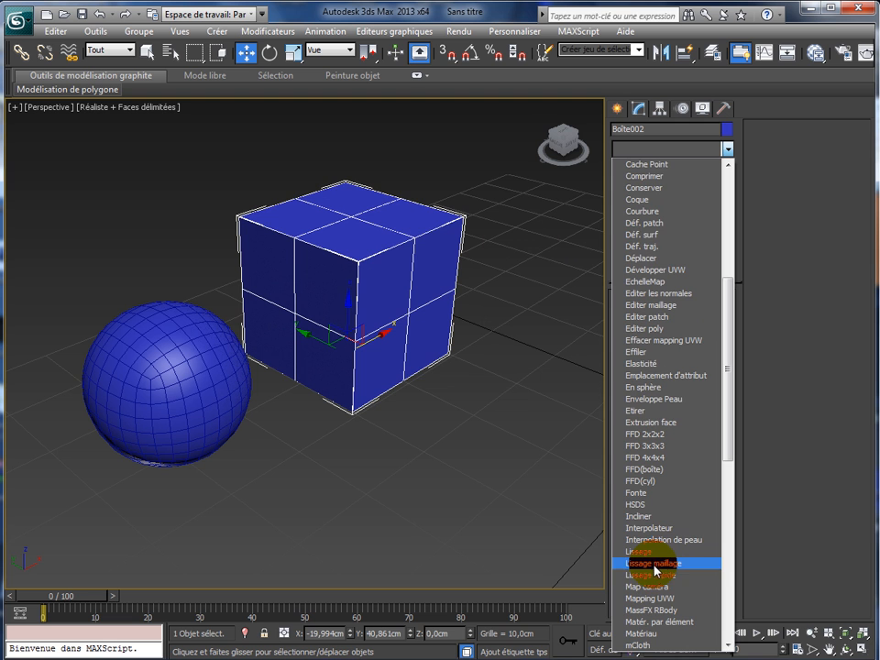
{"action": "left_click", "coordinate": [655, 575]}
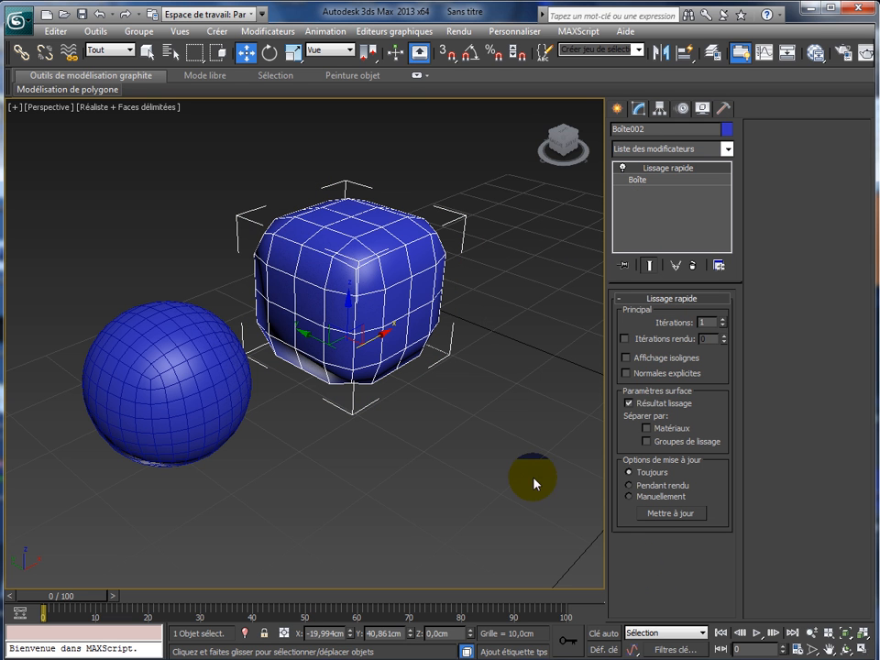
{"action": "left_click", "coordinate": [725, 321]}
{"action": "left_click", "coordinate": [725, 320]}
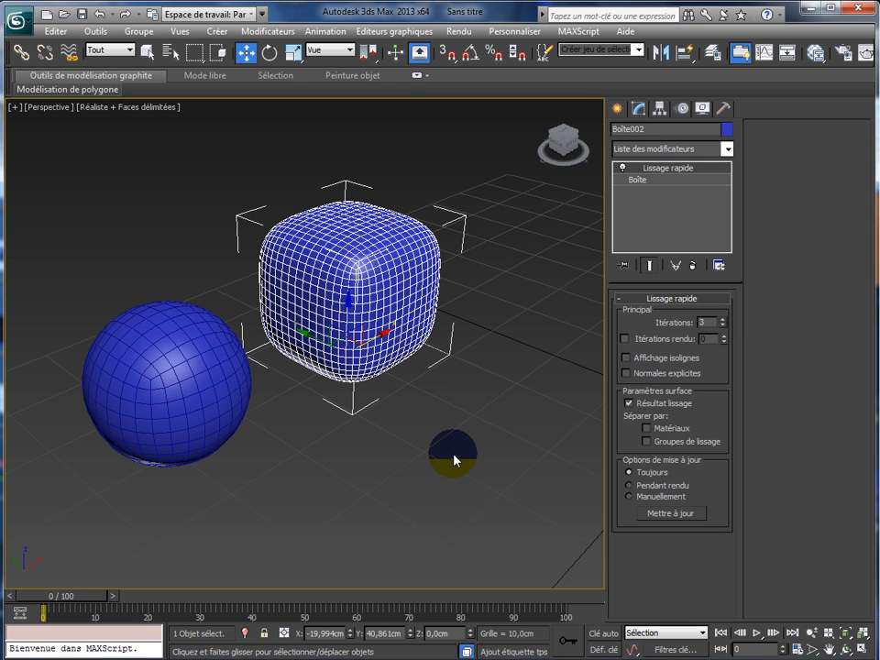
Create a third box behind the rounded cube, about 18 cm long, 21 cm wide and 13 cm high
{"action": "middle_click_drag", "start_coordinate": [454, 458], "coordinate": [338, 467]}
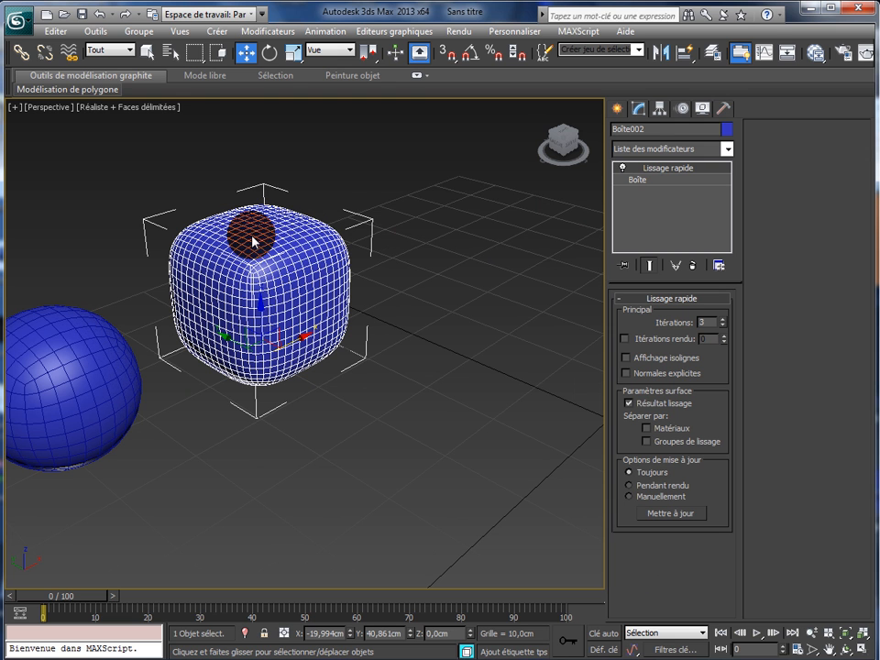
{"action": "left_click", "coordinate": [358, 278]}
{"action": "left_click", "coordinate": [618, 109]}
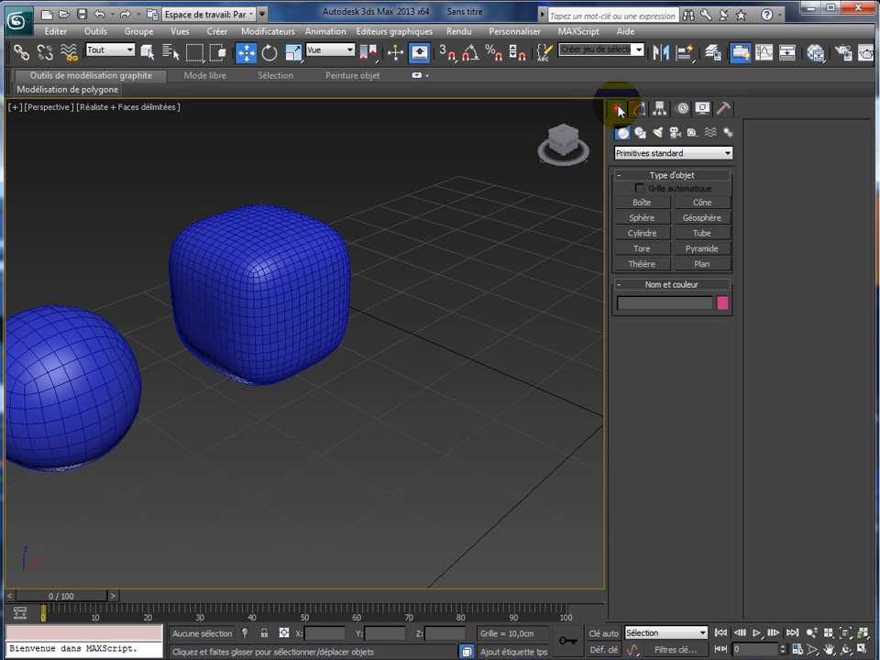
{"action": "left_click", "coordinate": [642, 202]}
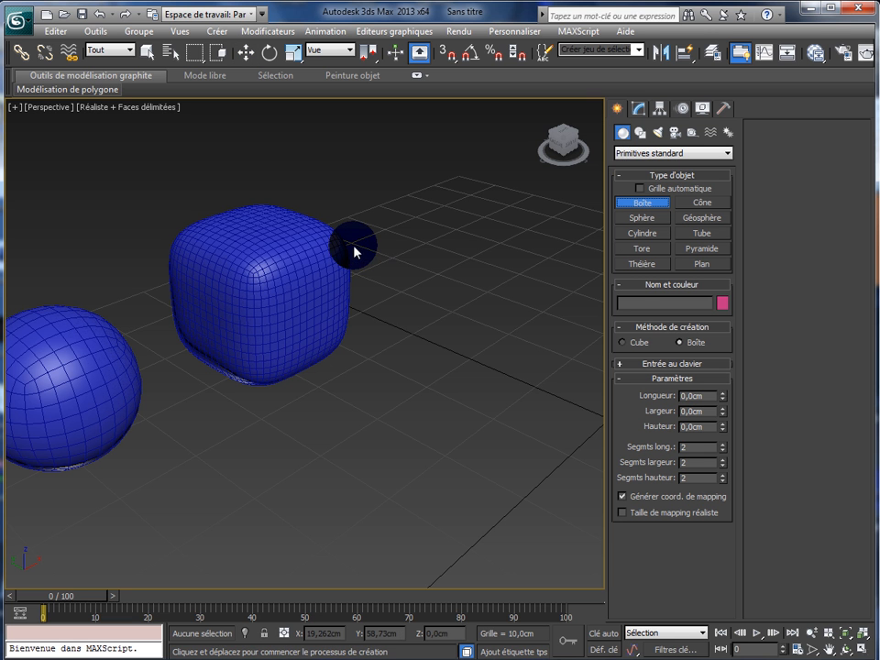
{"action": "left_click_drag", "start_coordinate": [354, 249], "coordinate": [501, 244]}
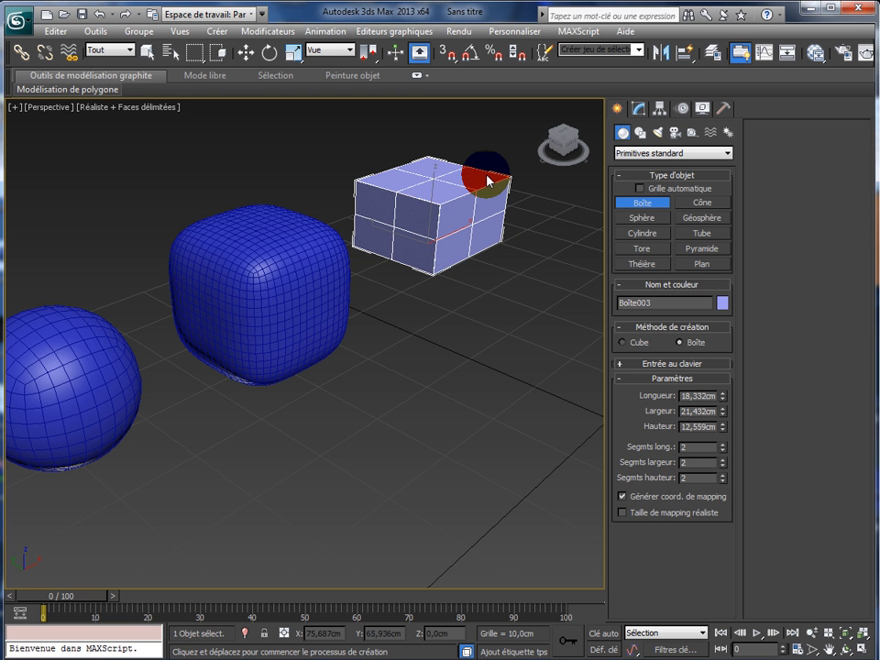
{"action": "left_click", "coordinate": [488, 182]}
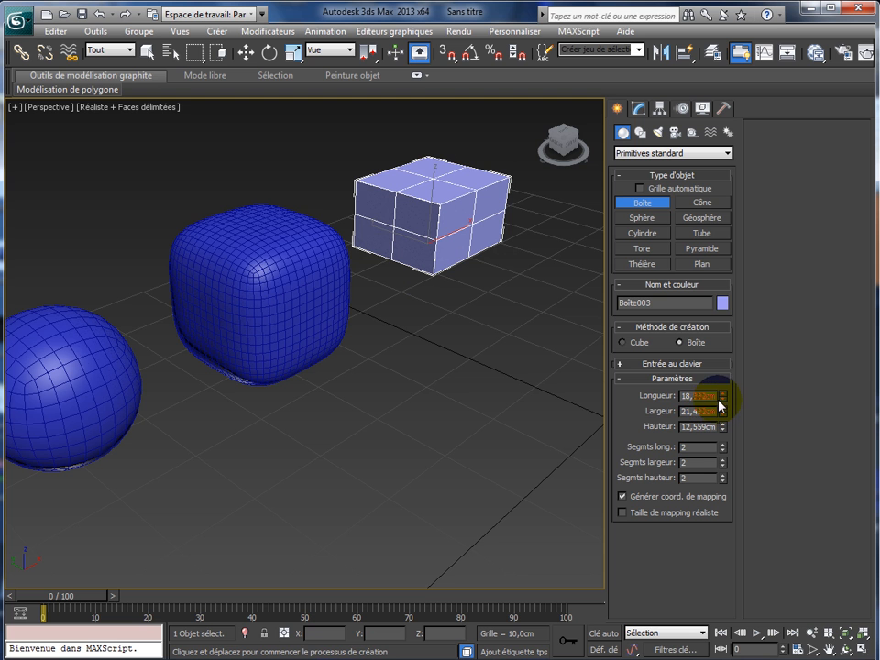
Set the third box's length, width and height to 20 cm and its length, width and height segments to 3
{"action": "left_click_drag", "start_coordinate": [718, 399], "coordinate": [666, 399]}
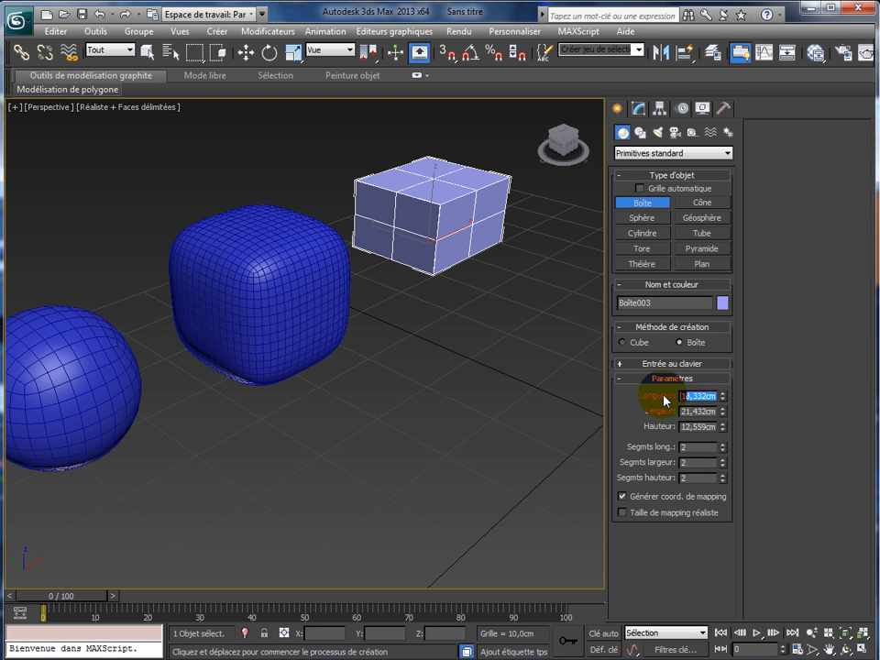
{"action": "key", "text": "Tab"}
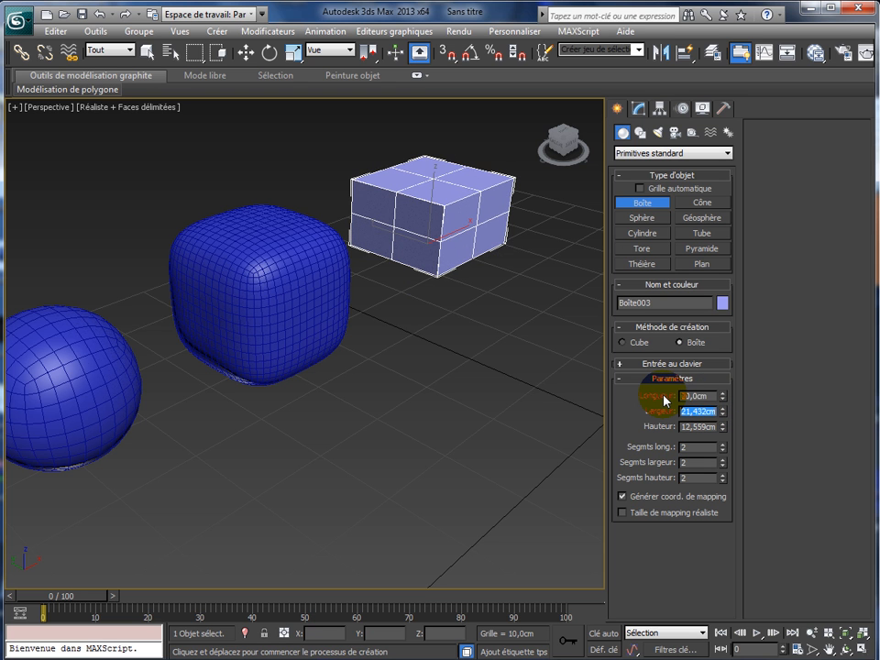
{"action": "key", "text": "Tab"}
{"action": "key", "text": "Tab"}
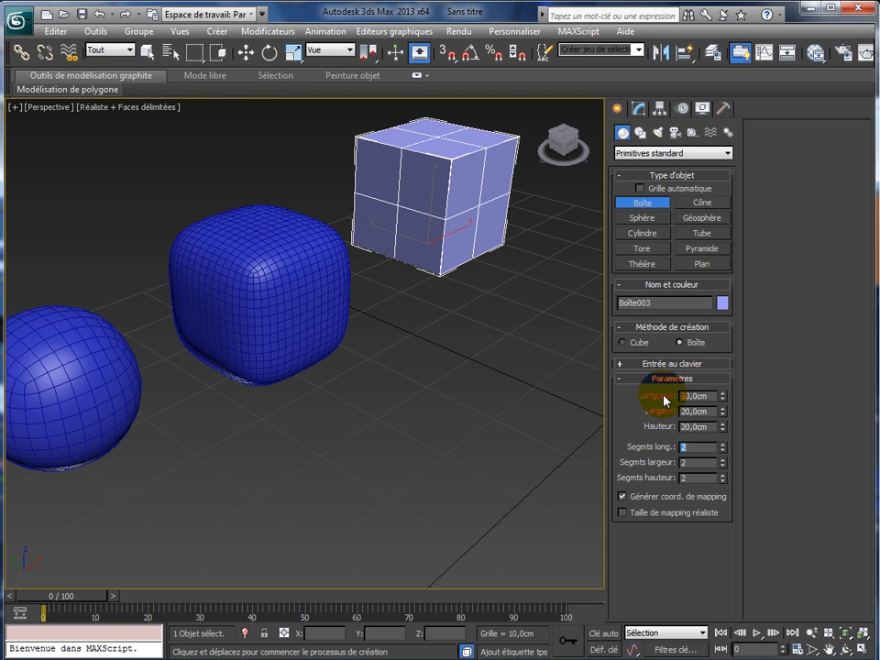
{"action": "left_click", "coordinate": [723, 444]}
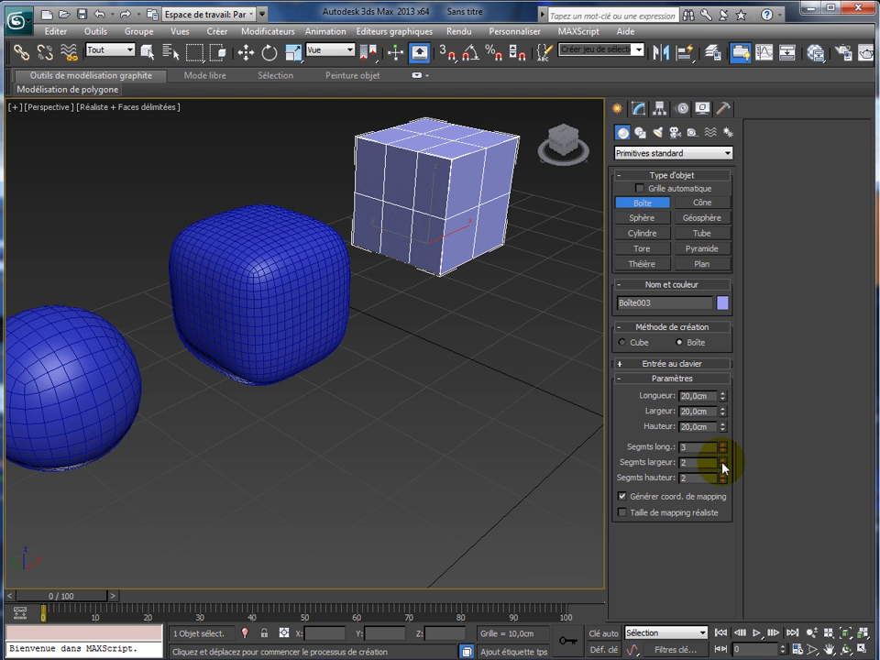
{"action": "left_click", "coordinate": [722, 461]}
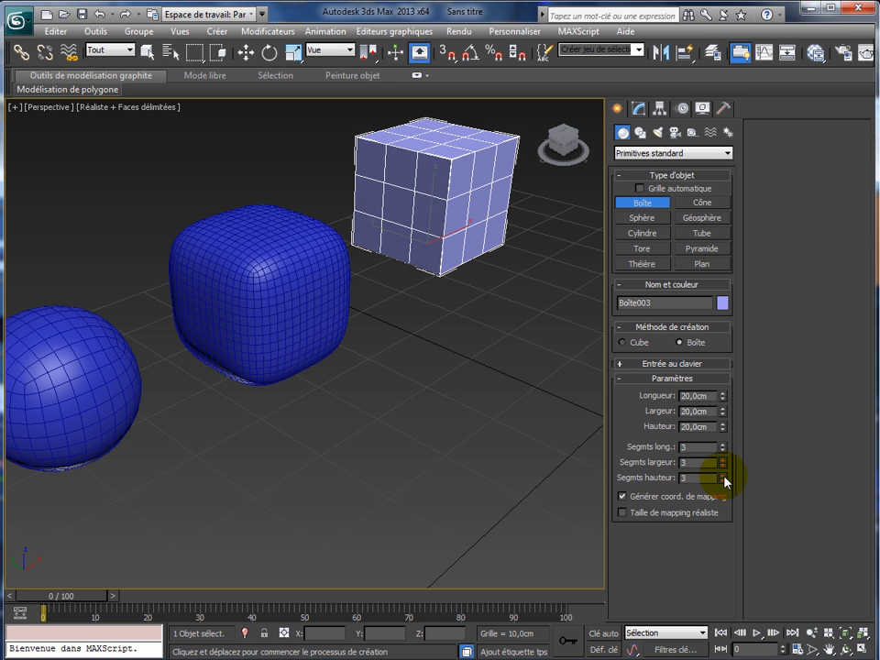
Apply the Lissage rapide modifier to the third cube and set its iterations to 3
{"action": "left_click", "coordinate": [638, 108]}
{"action": "left_click", "coordinate": [730, 149]}
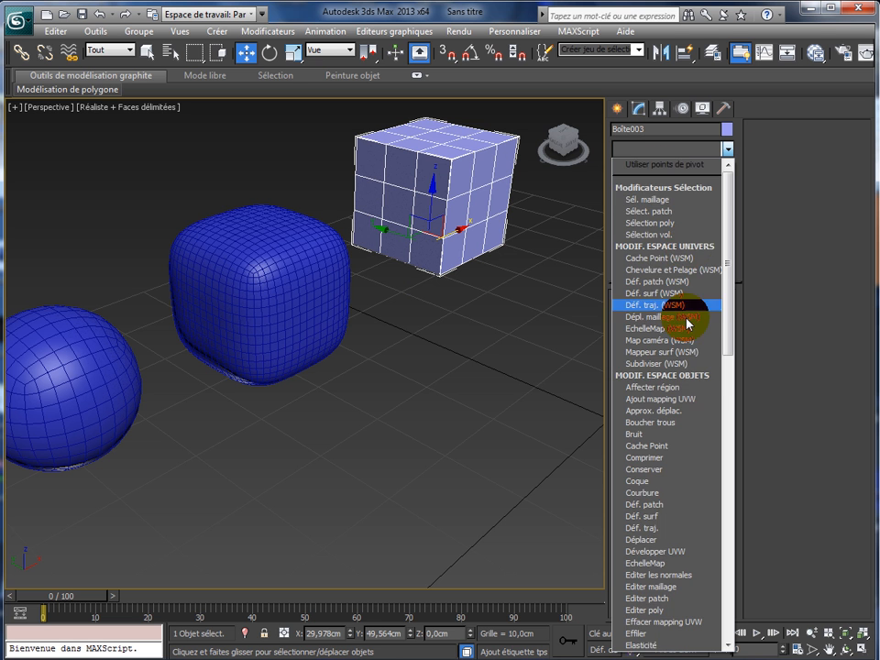
{"action": "scroll", "coordinate": [641, 367], "scroll_direction": "down", "scroll_amount": 6}
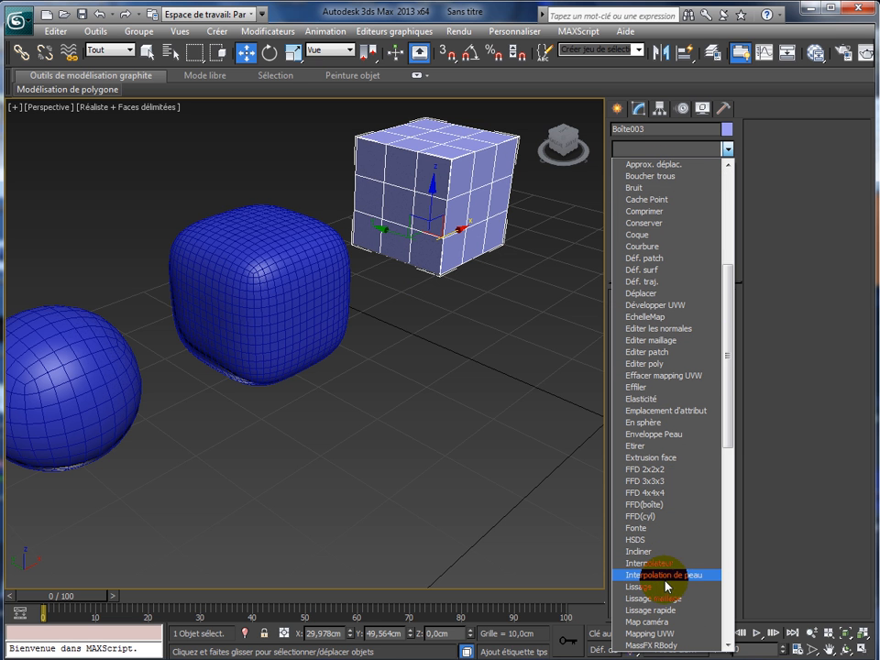
{"action": "left_click", "coordinate": [667, 610]}
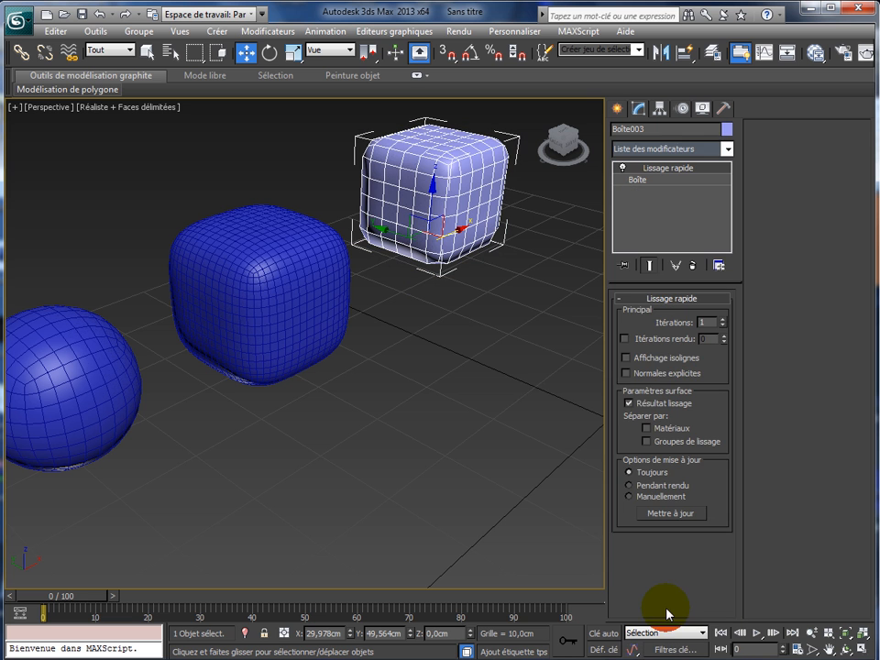
{"action": "left_click", "coordinate": [722, 319]}
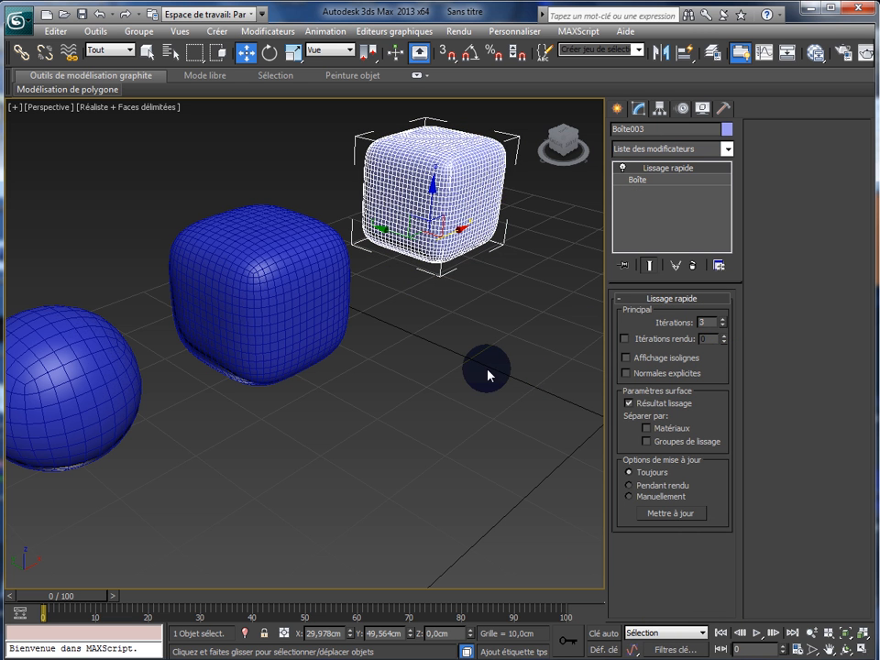
Move the second rounded cube along X beside the sphere, and the third cube along X beside the second
{"action": "middle_click_drag", "start_coordinate": [487, 376], "coordinate": [416, 412]}
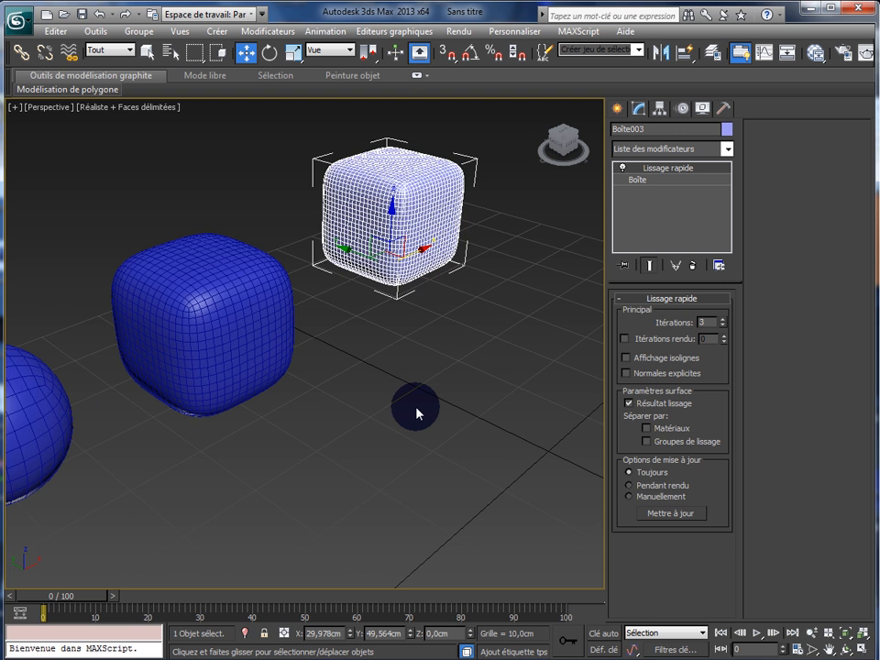
{"action": "key", "text": "z"}
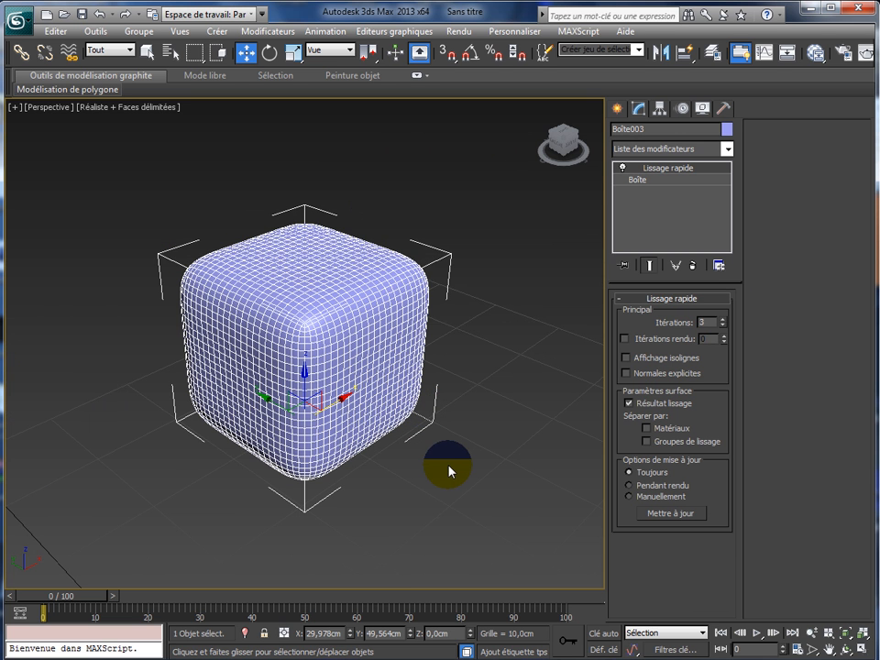
{"action": "middle_click_drag", "start_coordinate": [448, 466], "coordinate": [406, 497]}
{"action": "middle_click_drag", "start_coordinate": [401, 495], "coordinate": [347, 468], "text": "alt"}
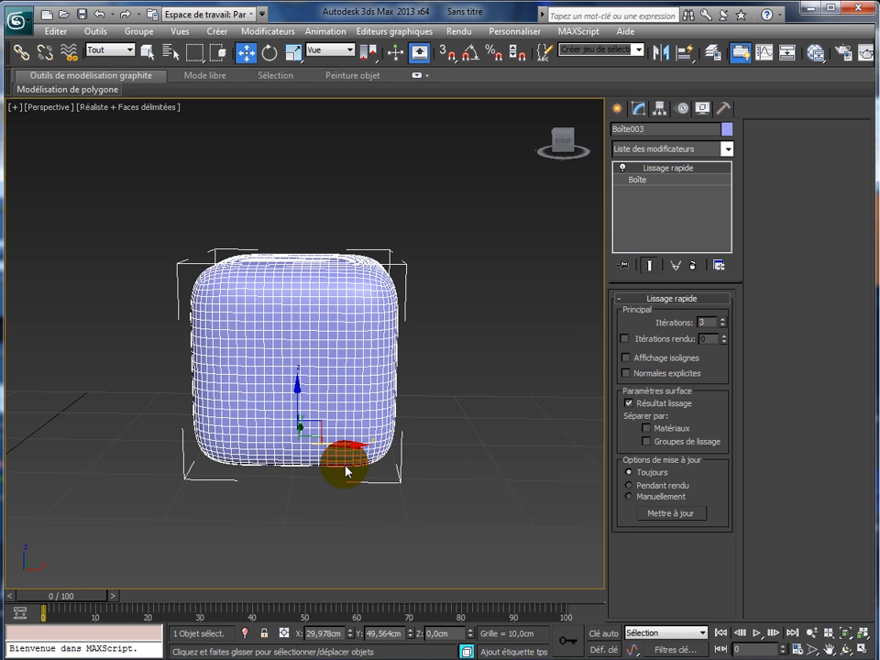
{"action": "scroll", "coordinate": [312, 495], "scroll_direction": "down", "scroll_amount": 5}
{"action": "scroll", "coordinate": [313, 498], "scroll_direction": "down", "scroll_amount": 3}
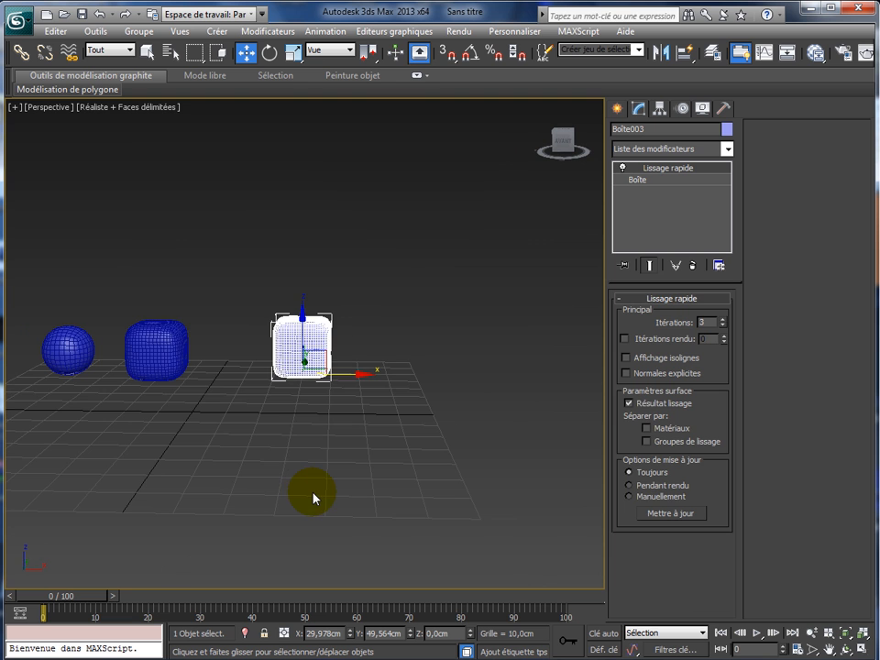
{"action": "left_click", "coordinate": [157, 348]}
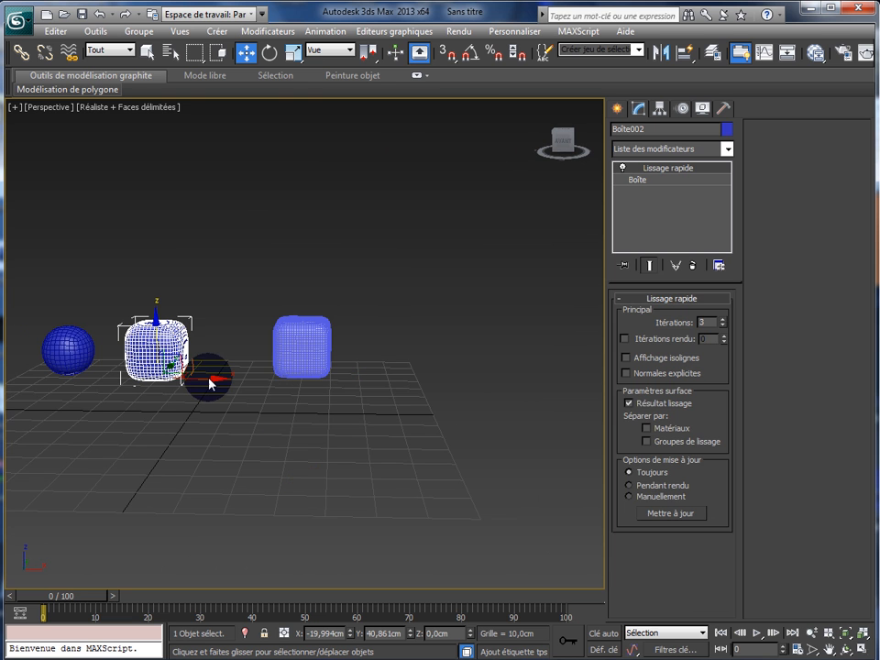
{"action": "left_click_drag", "start_coordinate": [216, 386], "coordinate": [189, 385]}
{"action": "left_click", "coordinate": [314, 359]}
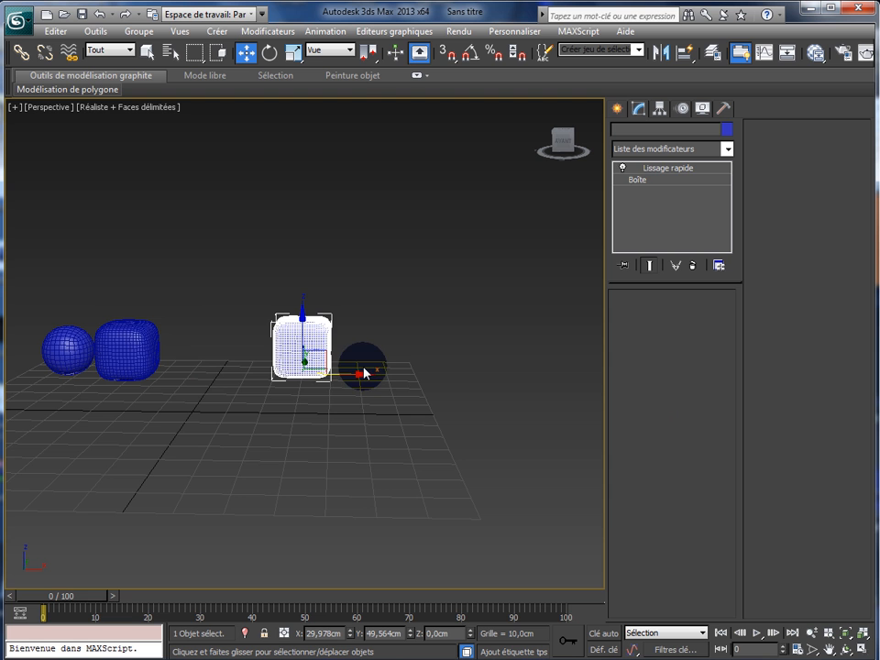
{"action": "left_click_drag", "start_coordinate": [363, 374], "coordinate": [243, 408]}
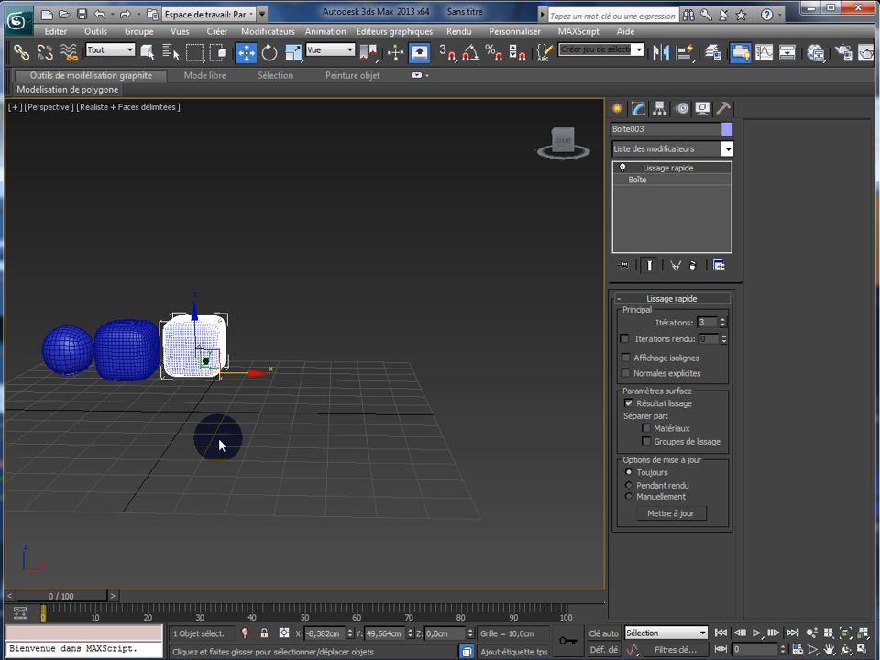
Turn off the display of face edges in the perspective view so the three objects show plain Réaliste shading
{"action": "middle_click_drag", "start_coordinate": [289, 436], "coordinate": [366, 441]}
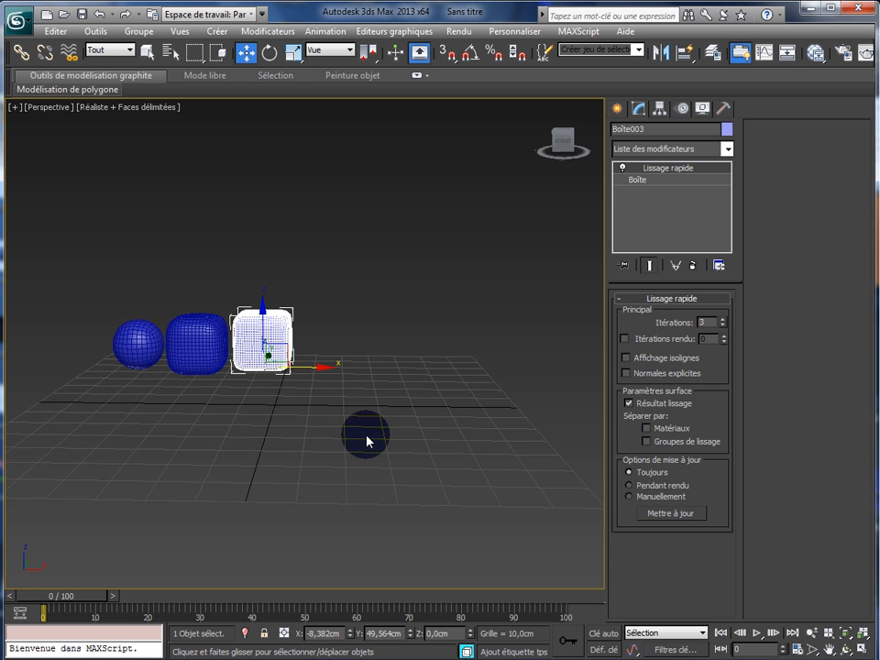
{"action": "scroll", "coordinate": [367, 439], "scroll_direction": "up", "scroll_amount": 5}
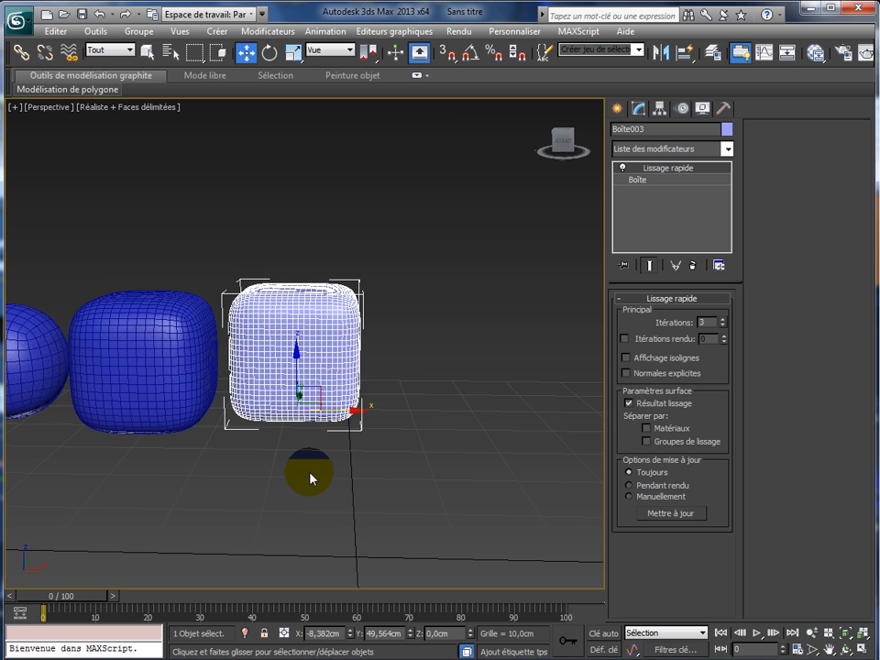
{"action": "middle_click_drag", "start_coordinate": [311, 478], "coordinate": [419, 465]}
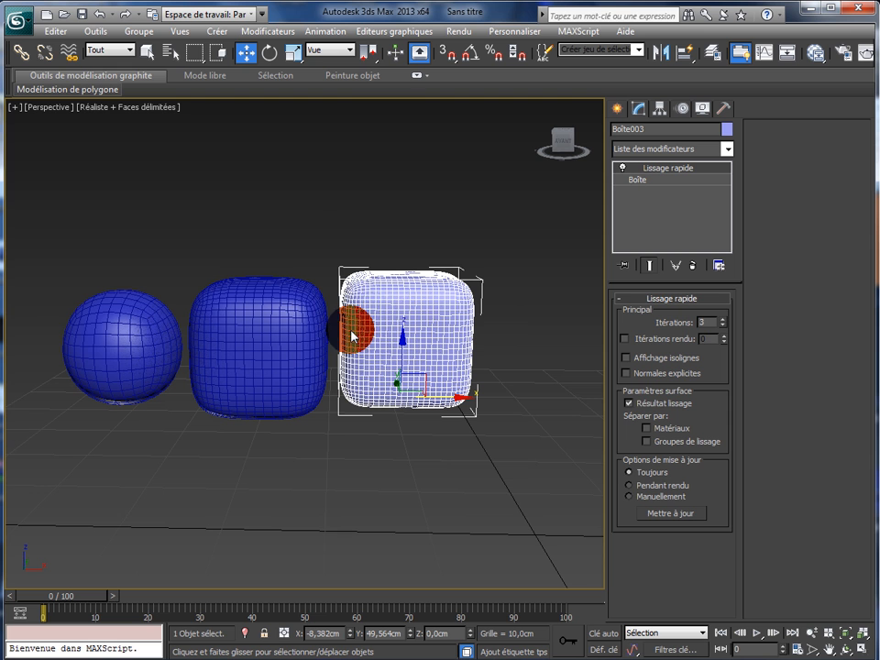
{"action": "left_click", "coordinate": [395, 333]}
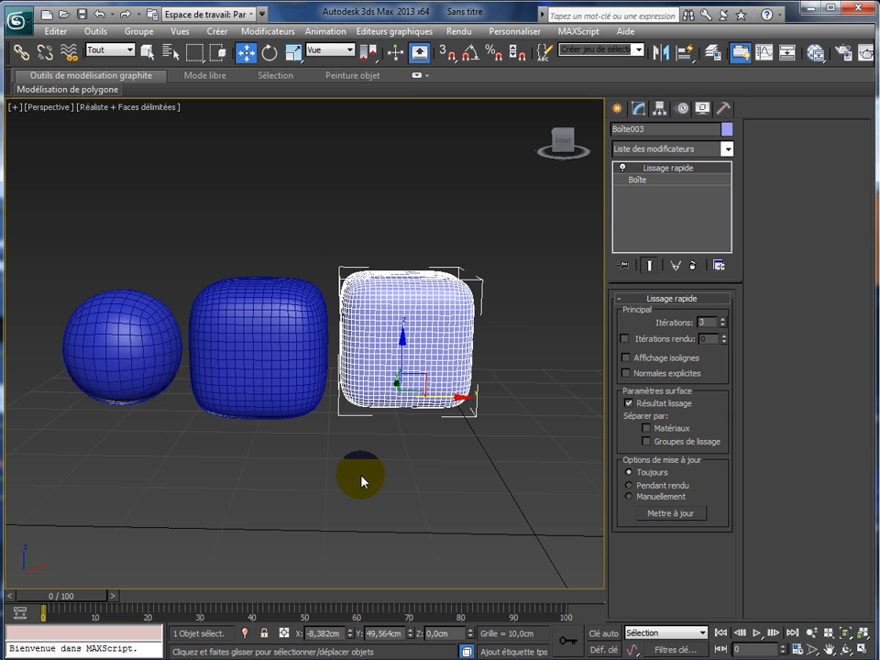
{"action": "key", "text": "F4"}
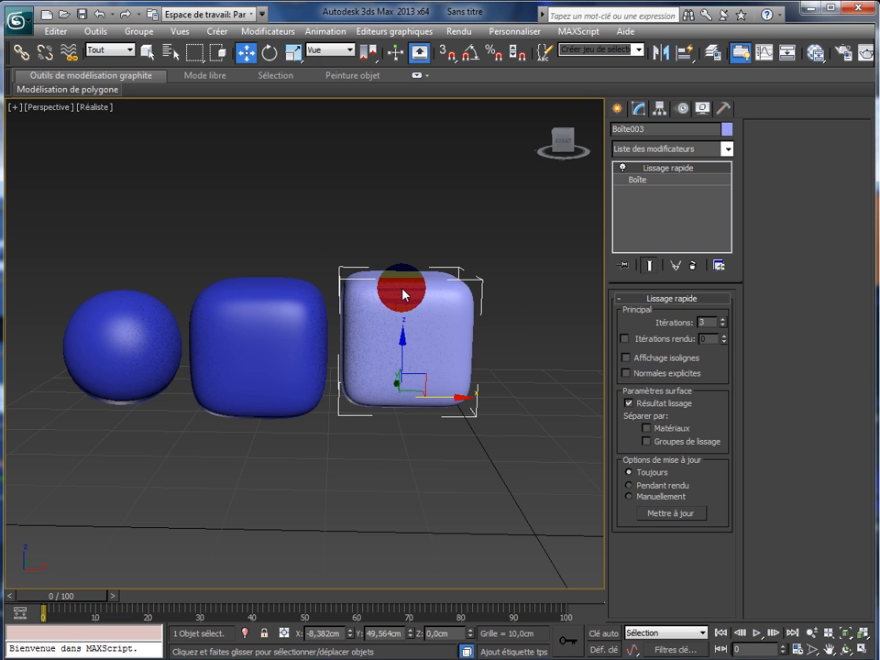
Change the third cube's object colour to the same dark blue as the other two objects
{"action": "left_click", "coordinate": [727, 130]}
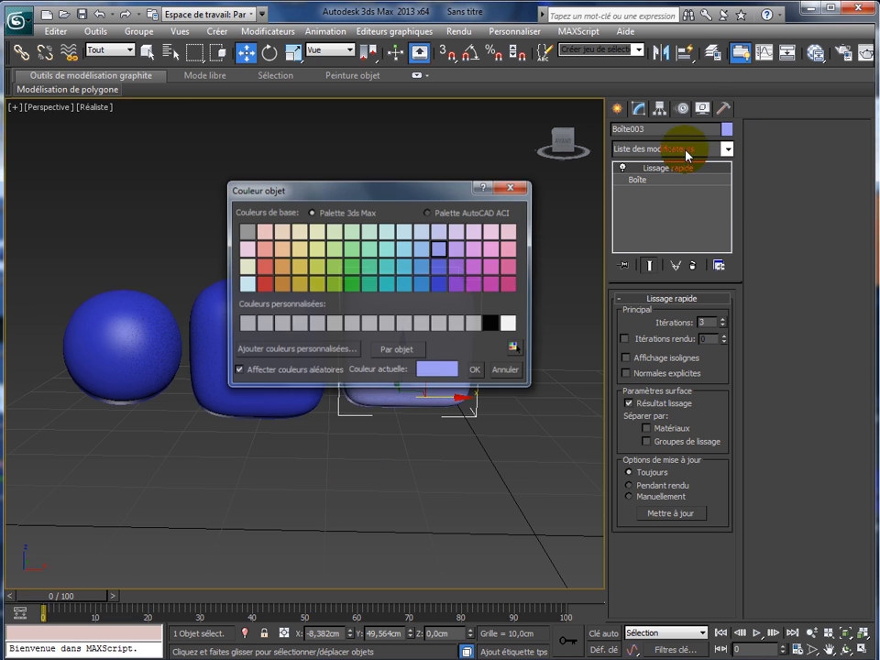
{"action": "left_click", "coordinate": [439, 284]}
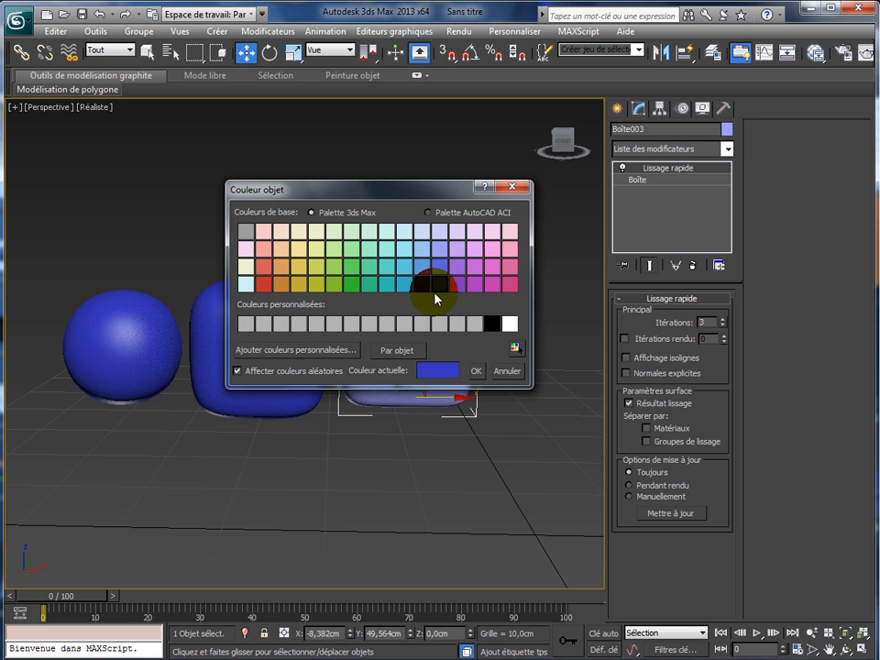
{"action": "left_click", "coordinate": [476, 370]}
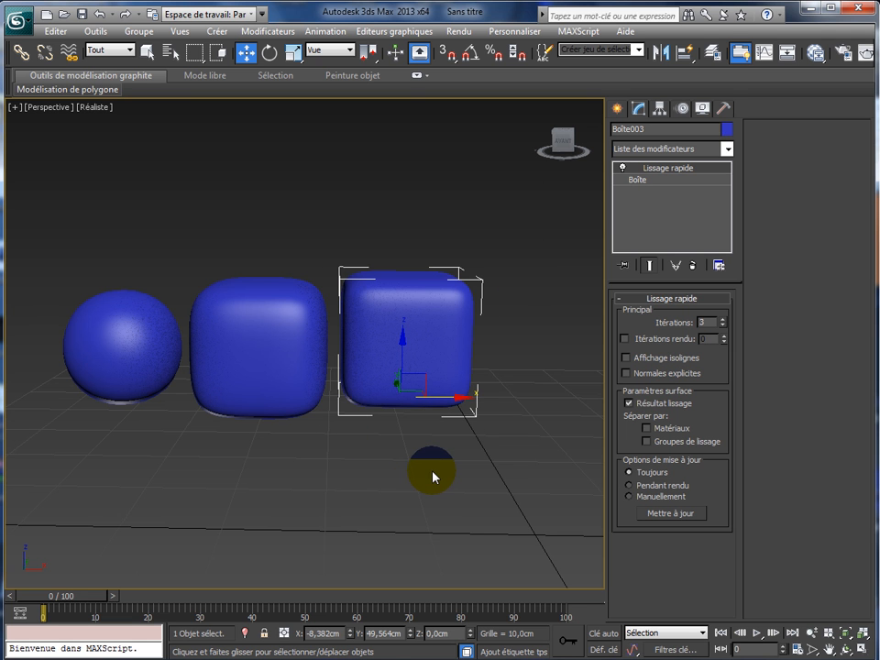
Create a fourth box beside the third cube, about 20.6 cm long, 0.5 cm wide and 13.4 cm high
{"action": "middle_click_drag", "start_coordinate": [435, 477], "coordinate": [326, 467]}
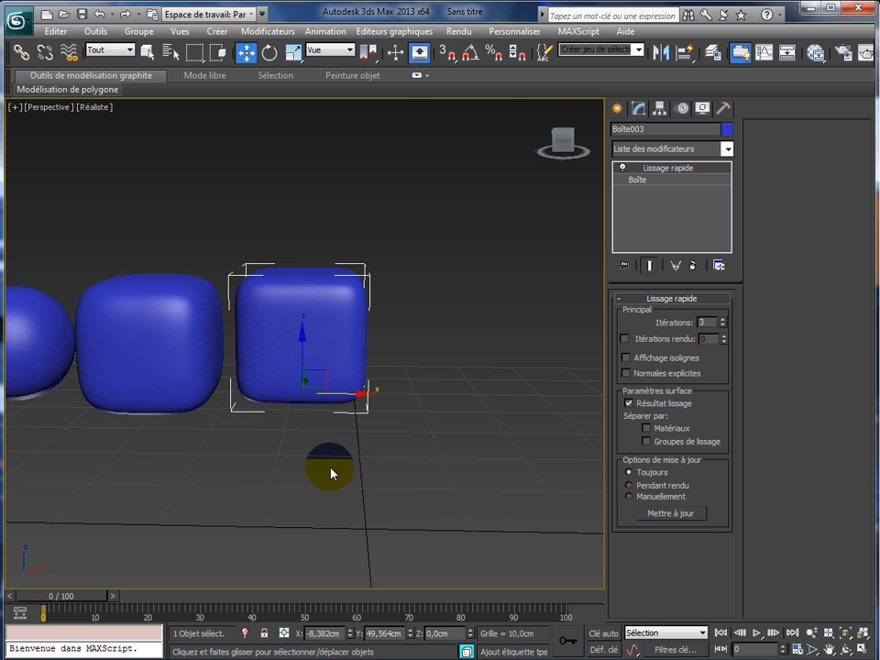
{"action": "left_click", "coordinate": [618, 109]}
{"action": "left_click", "coordinate": [637, 202]}
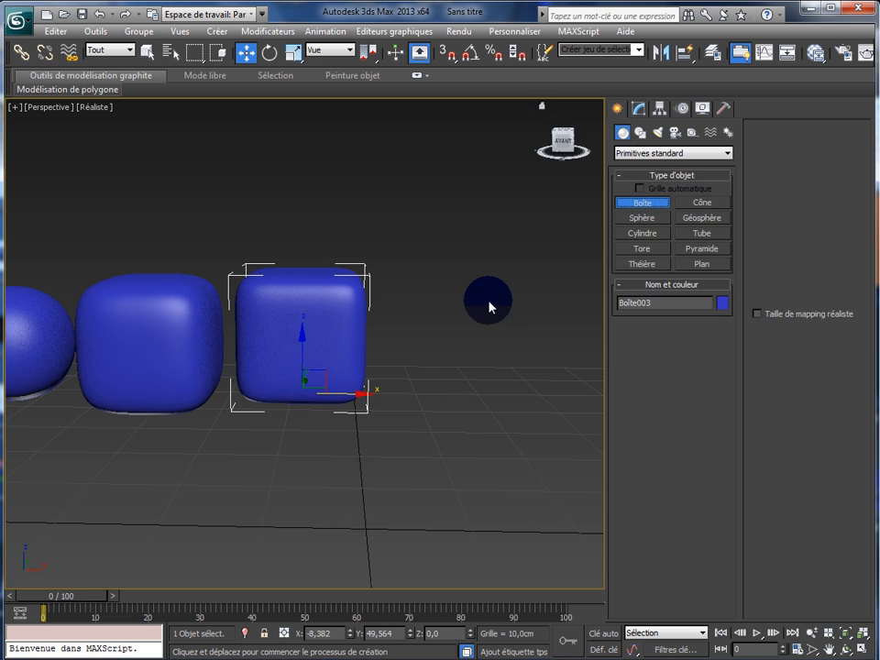
{"action": "left_click_drag", "start_coordinate": [413, 396], "coordinate": [422, 417]}
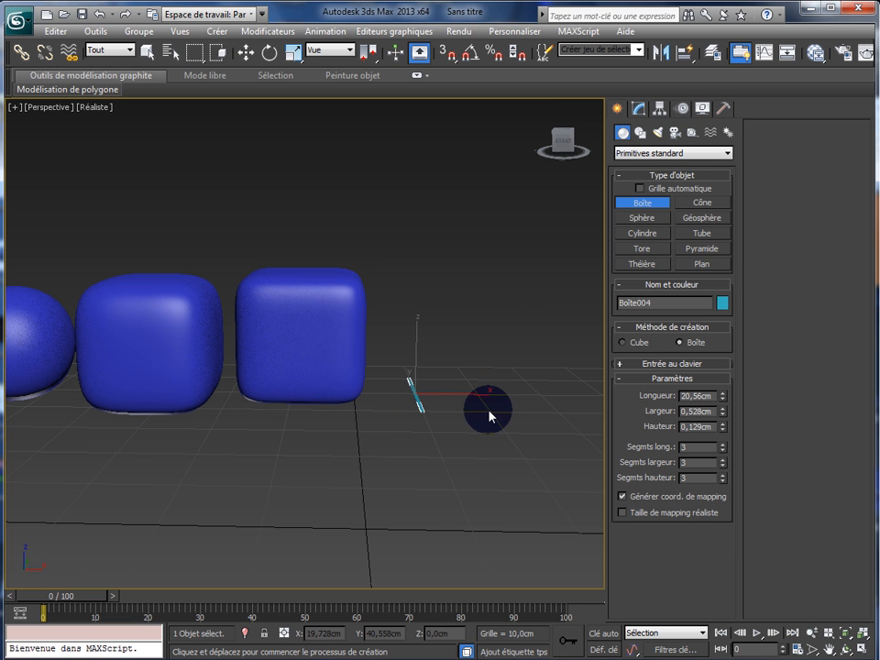
{"action": "left_click", "coordinate": [475, 342]}
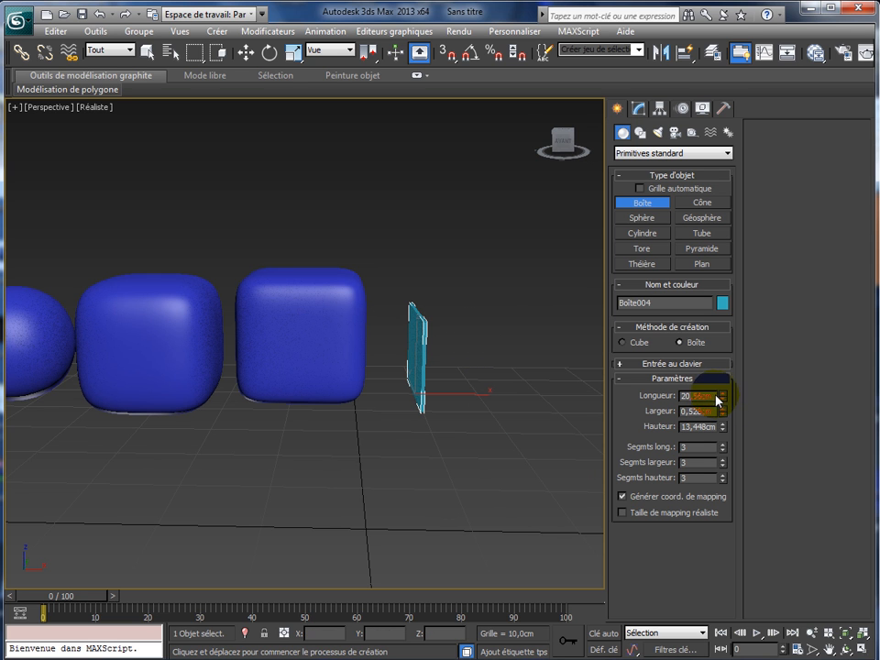
Set the fourth box's length, width and height to 20 cm and move it along X clear of the third cube
{"action": "left_click_drag", "start_coordinate": [715, 398], "coordinate": [656, 399]}
{"action": "type", "text": "20"}
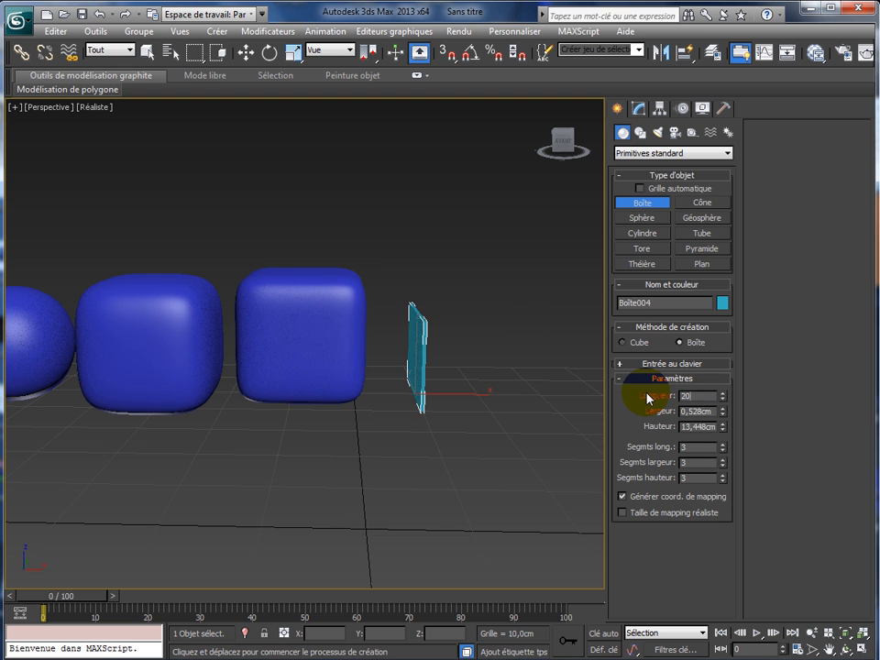
{"action": "key", "text": "Tab"}
{"action": "type", "text": "20"}
{"action": "key", "text": "Tab"}
{"action": "type", "text": "20"}
{"action": "key", "text": "Tab"}
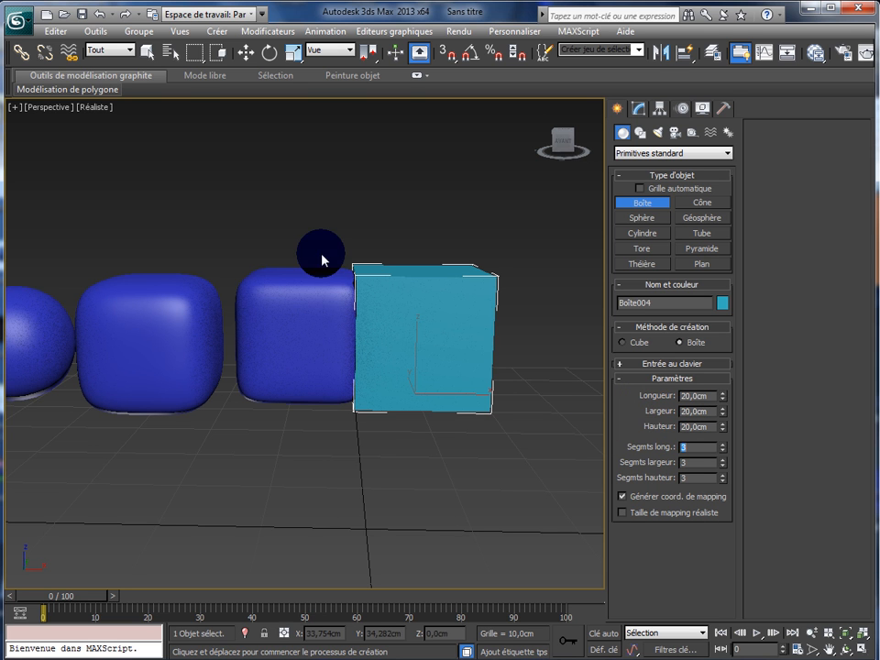
{"action": "left_click", "coordinate": [244, 55]}
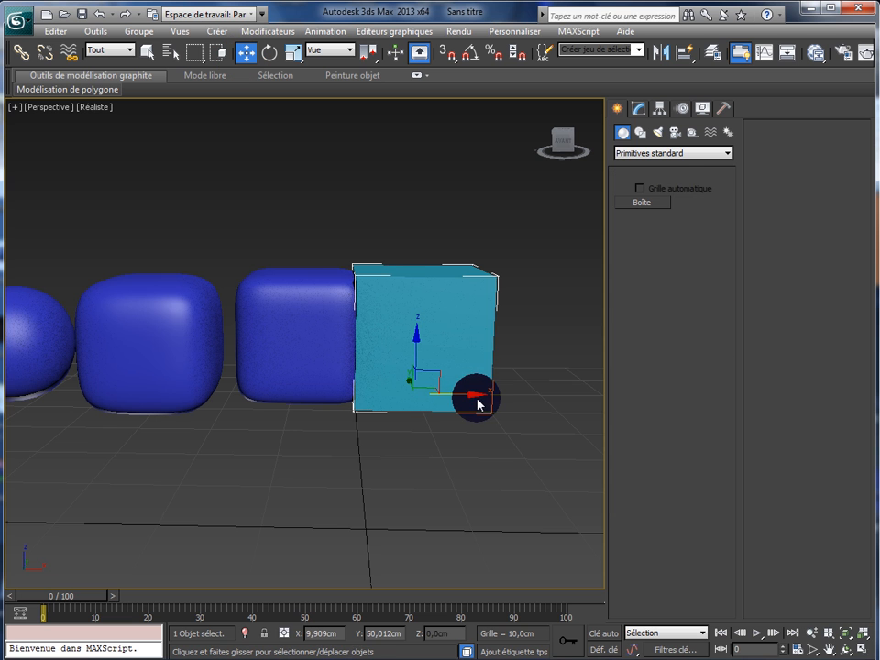
{"action": "left_click_drag", "start_coordinate": [478, 399], "coordinate": [515, 400]}
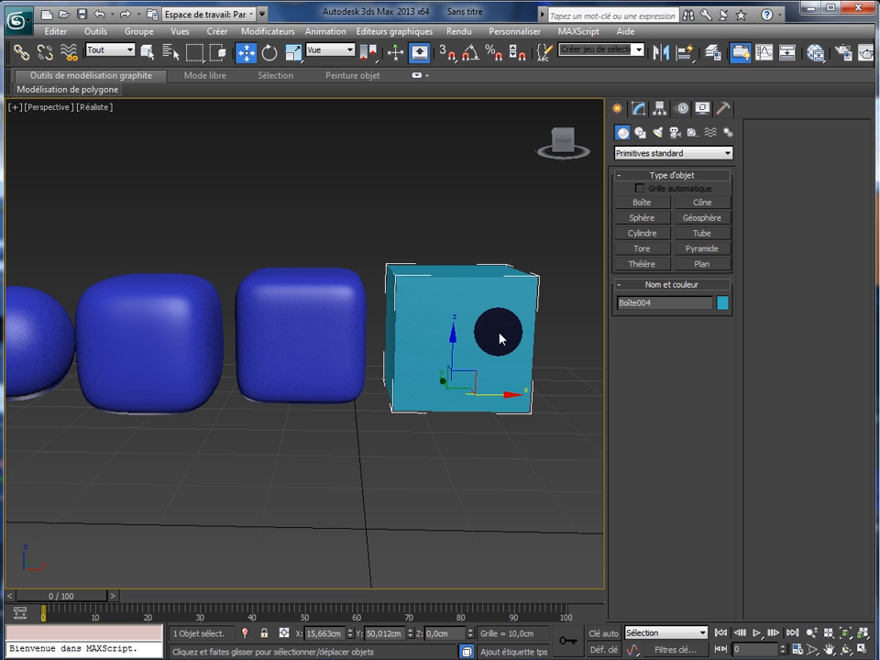
Convert the fourth box to an editable polygon
{"action": "left_click", "coordinate": [71, 91]}
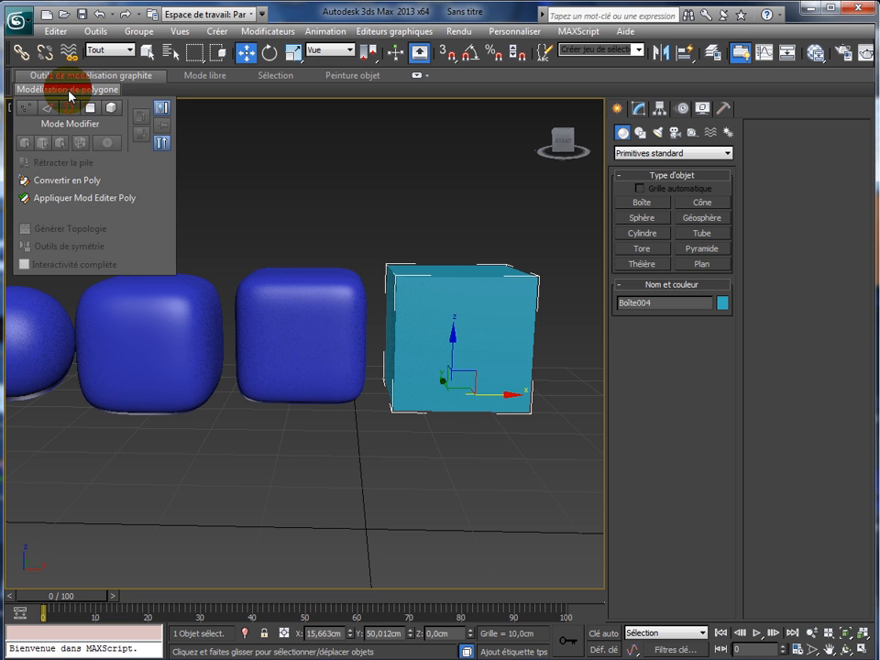
{"action": "left_click", "coordinate": [57, 182]}
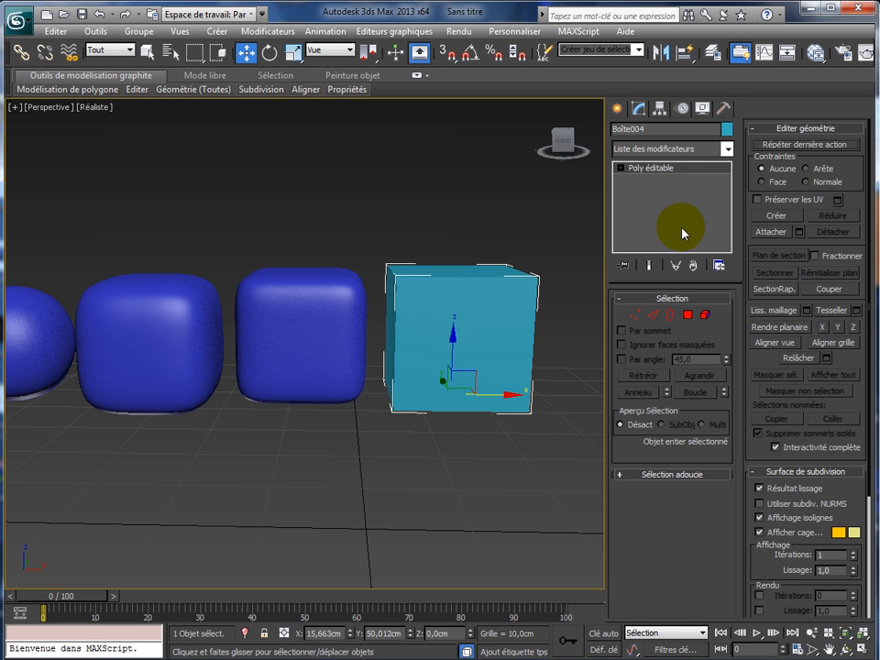
{"action": "right_click", "coordinate": [453, 289]}
{"action": "mouse_move", "coordinate": [489, 424]}
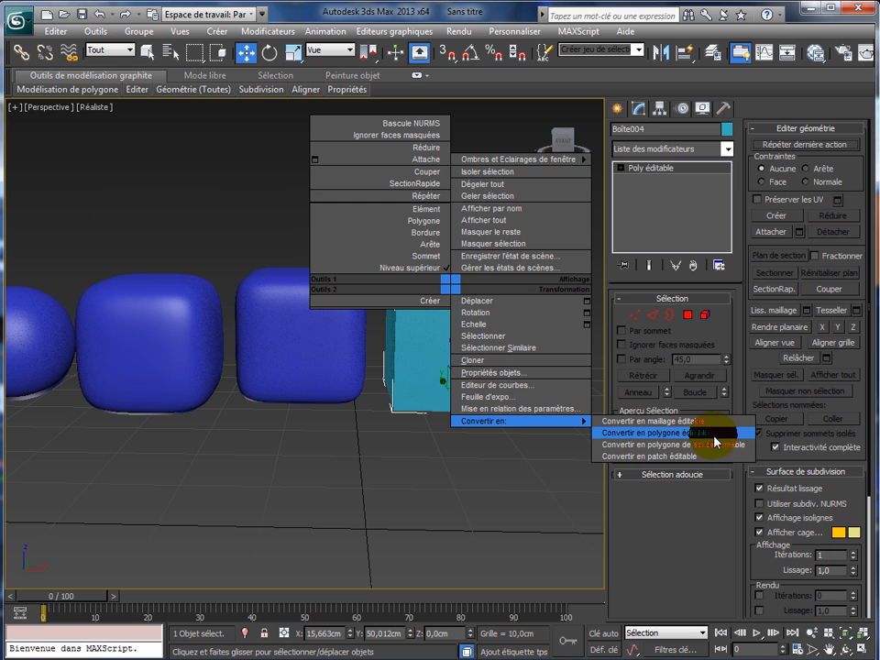
{"action": "left_click", "coordinate": [526, 480]}
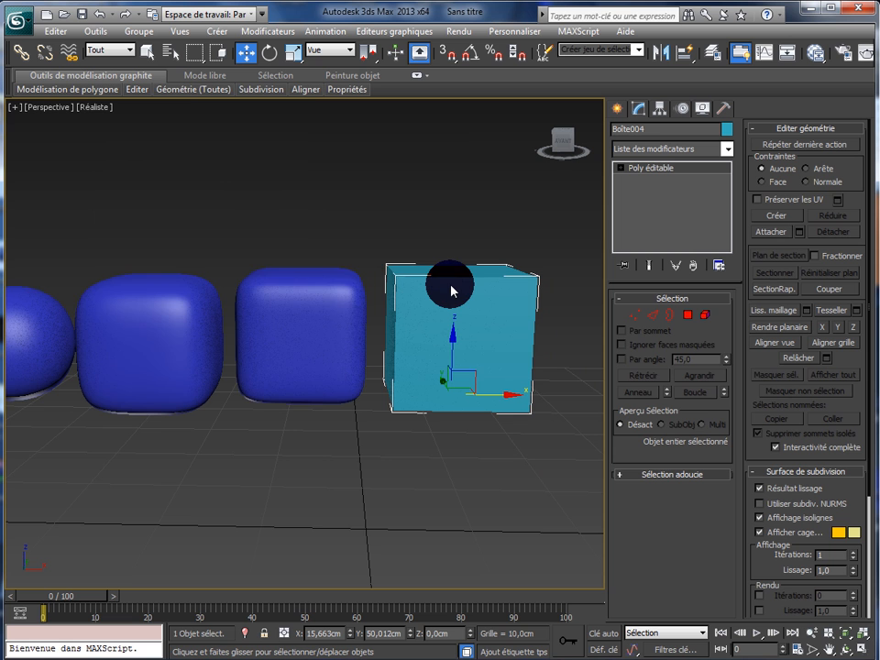
Turn on face edges in the perspective view and undo the fourth box's polygon conversion, move and last resizing
{"action": "key", "text": "F4"}
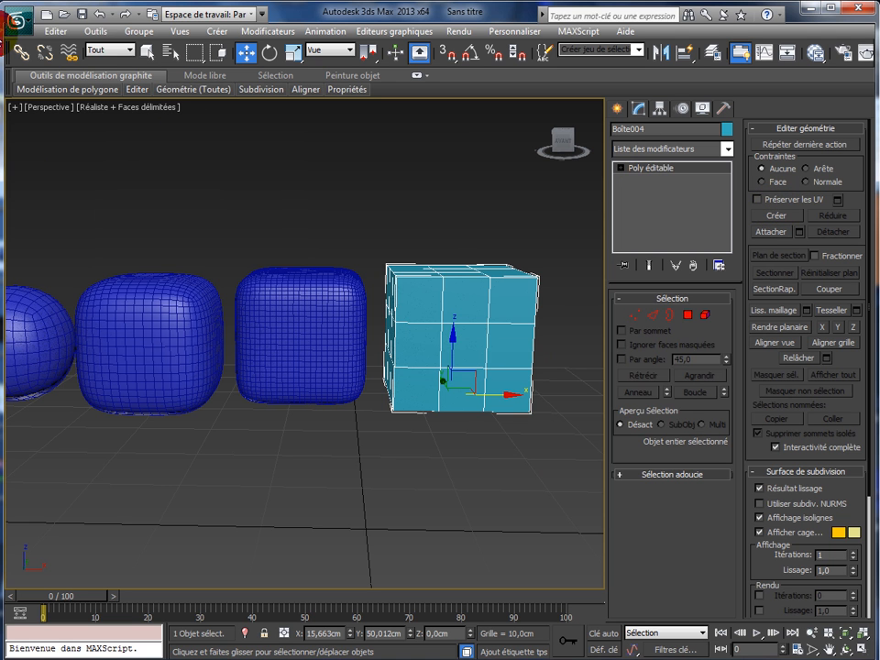
{"action": "left_click", "coordinate": [98, 16]}
{"action": "left_click", "coordinate": [98, 17]}
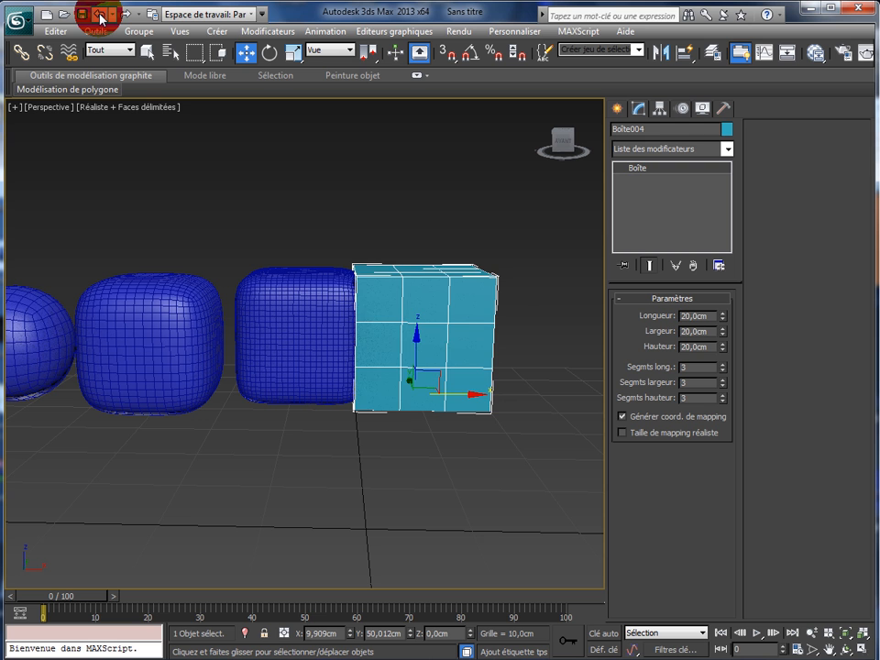
{"action": "left_click", "coordinate": [98, 16]}
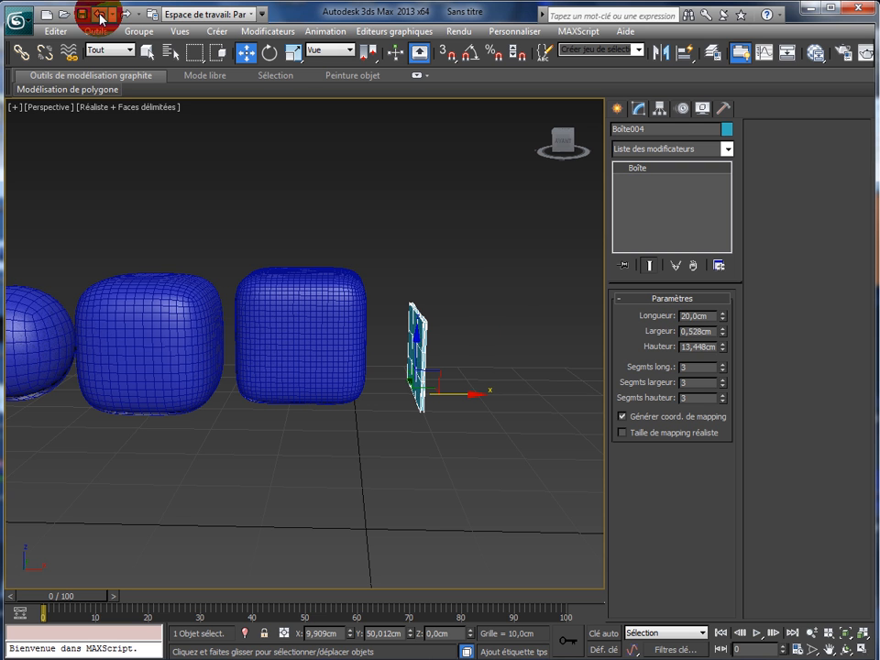
Set the fourth box's length, width and height to 20 cm each
{"action": "left_click", "coordinate": [683, 317]}
{"action": "type", "text": "20"}
{"action": "key", "text": "Tab"}
{"action": "type", "text": "20"}
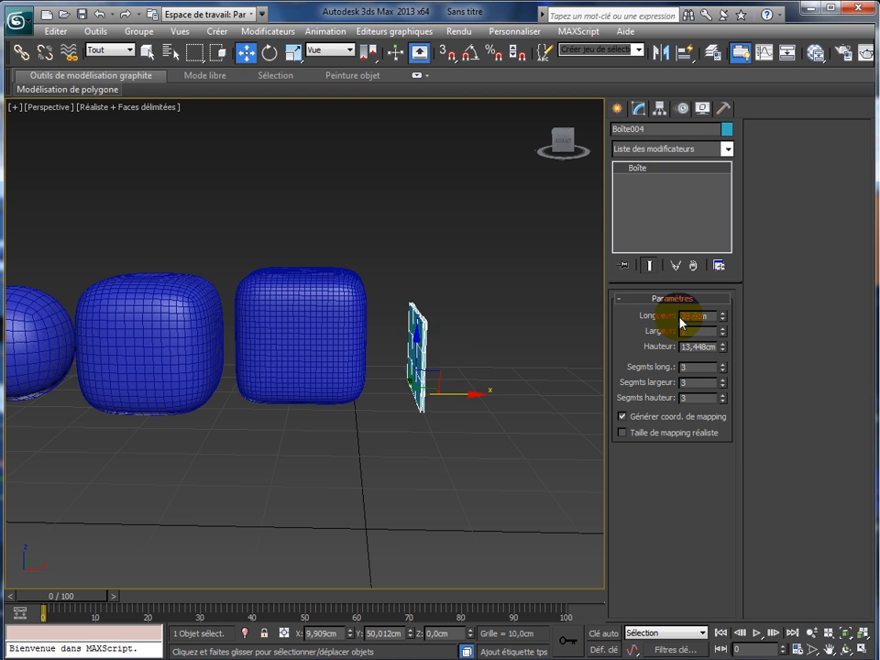
{"action": "key", "text": "Tab"}
{"action": "type", "text": "20"}
{"action": "key", "text": "Tab"}
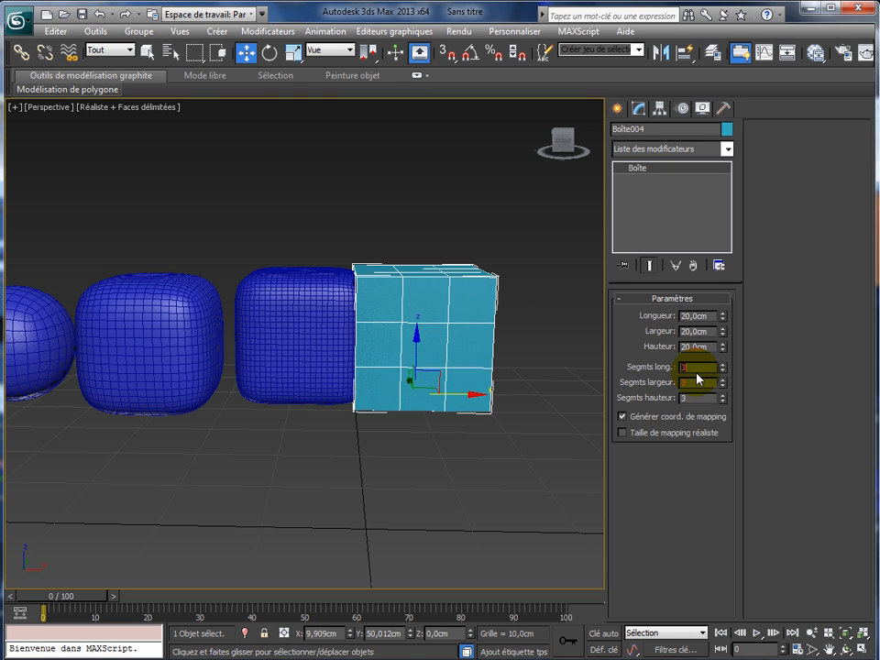
Reduce the fourth box's length, width and height segments to 1 each
{"action": "type", "text": "1"}
{"action": "key", "text": "Tab"}
{"action": "type", "text": "1"}
{"action": "key", "text": "Tab"}
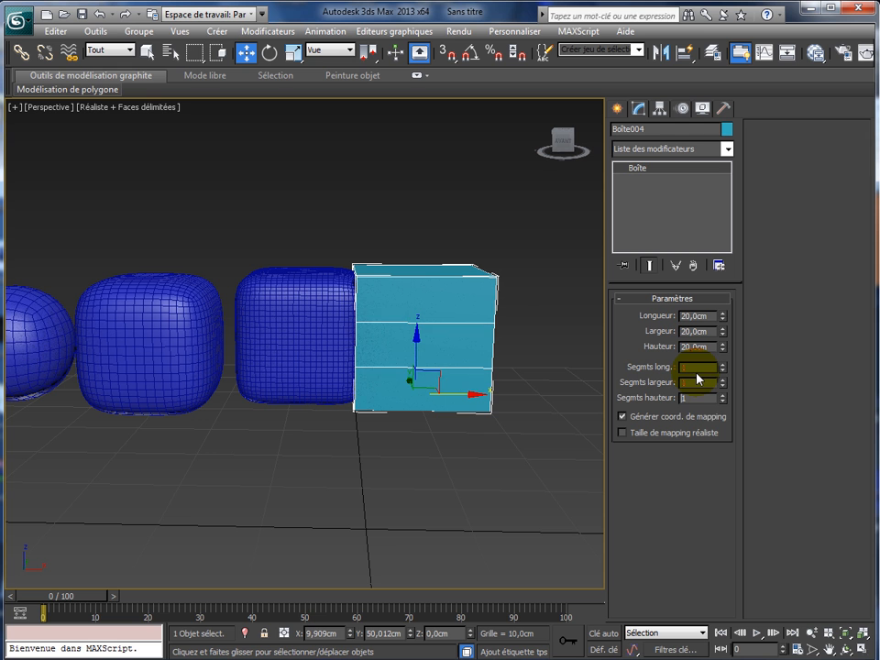
{"action": "type", "text": "1"}
{"action": "key", "text": "Tab"}
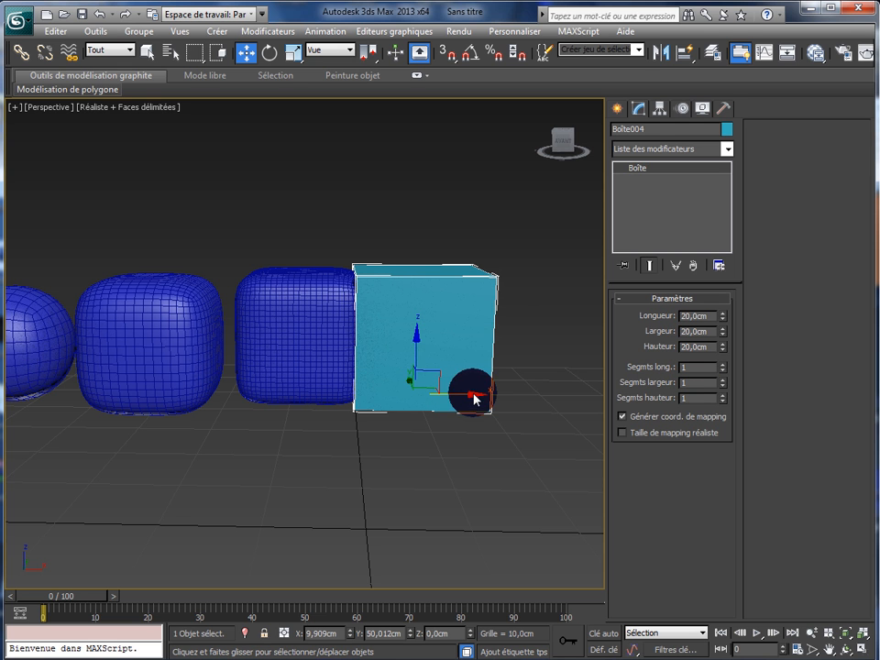
Move the fourth cube along X clear of the third cube and convert it to an editable polygon
{"action": "left_click_drag", "start_coordinate": [483, 401], "coordinate": [523, 400]}
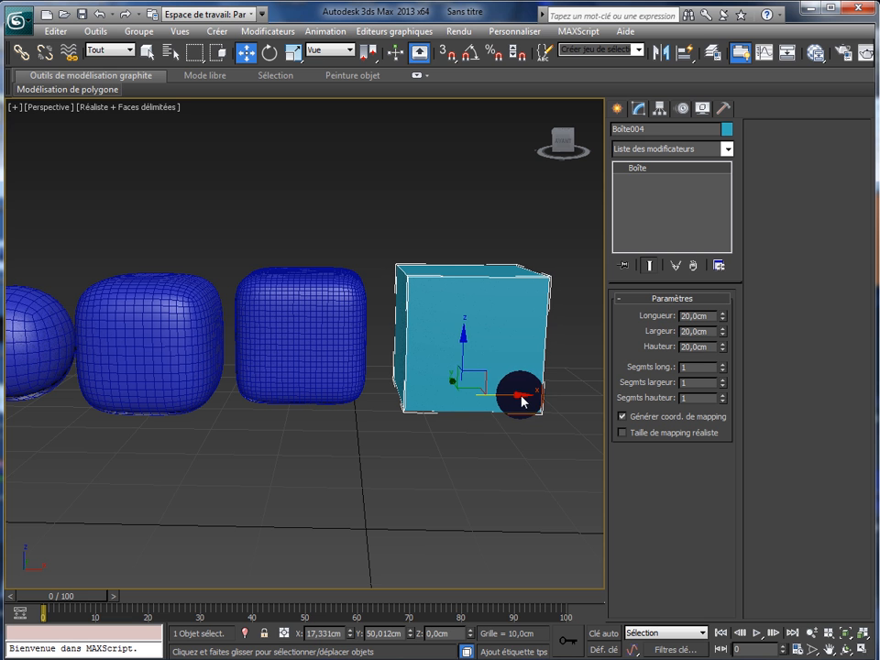
{"action": "mouse_move", "coordinate": [74, 89]}
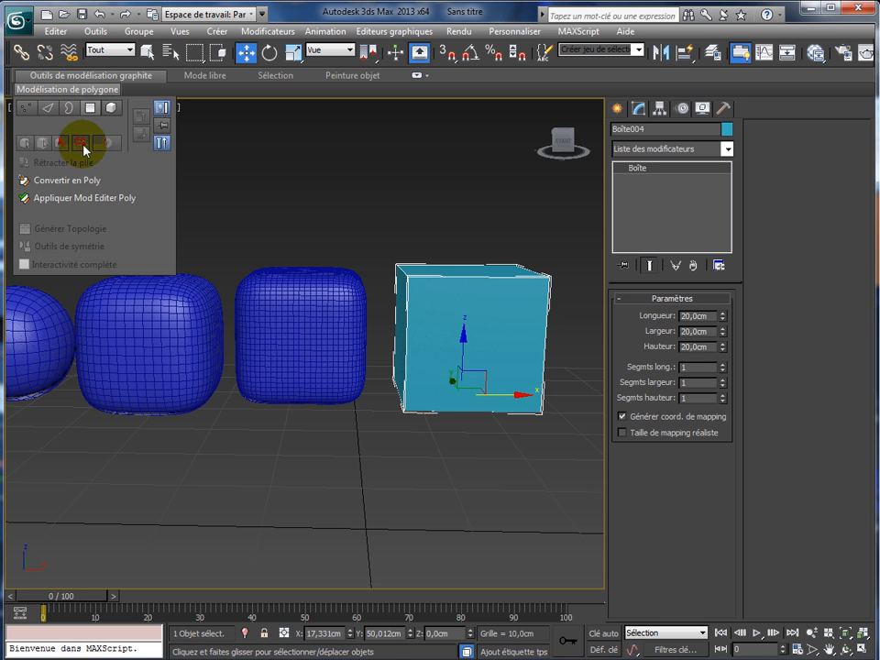
{"action": "left_click", "coordinate": [82, 180]}
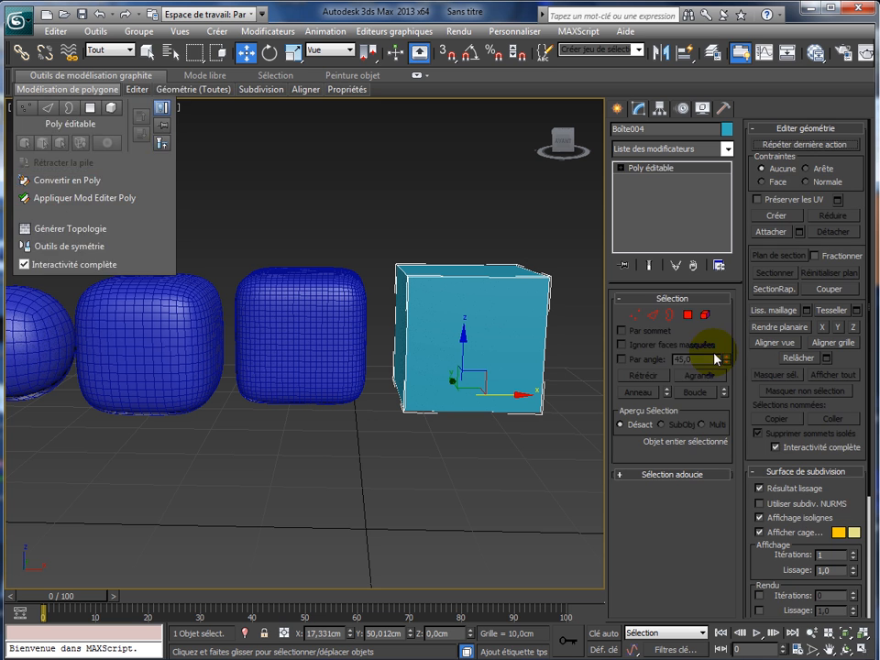
Select the fourth cube's edges one after another at edge level, adding its upper, lower and side edges
{"action": "left_click", "coordinate": [656, 318]}
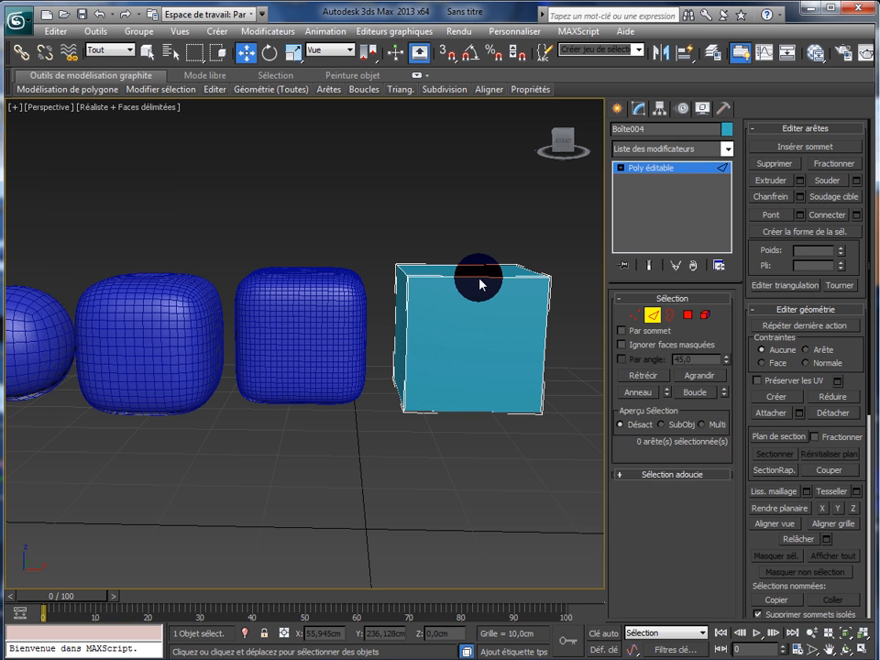
{"action": "left_click", "coordinate": [480, 275]}
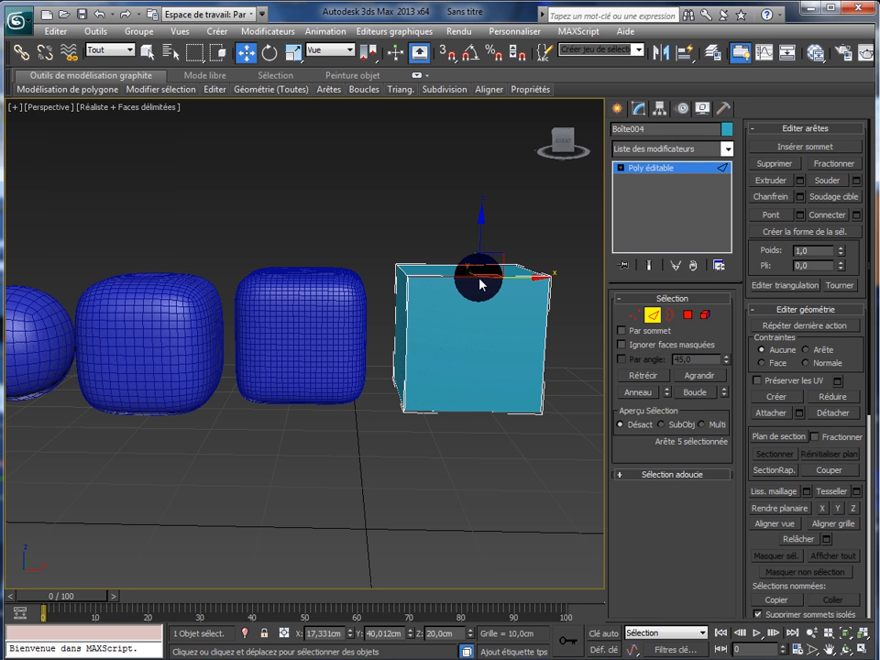
{"action": "left_click", "coordinate": [467, 413]}
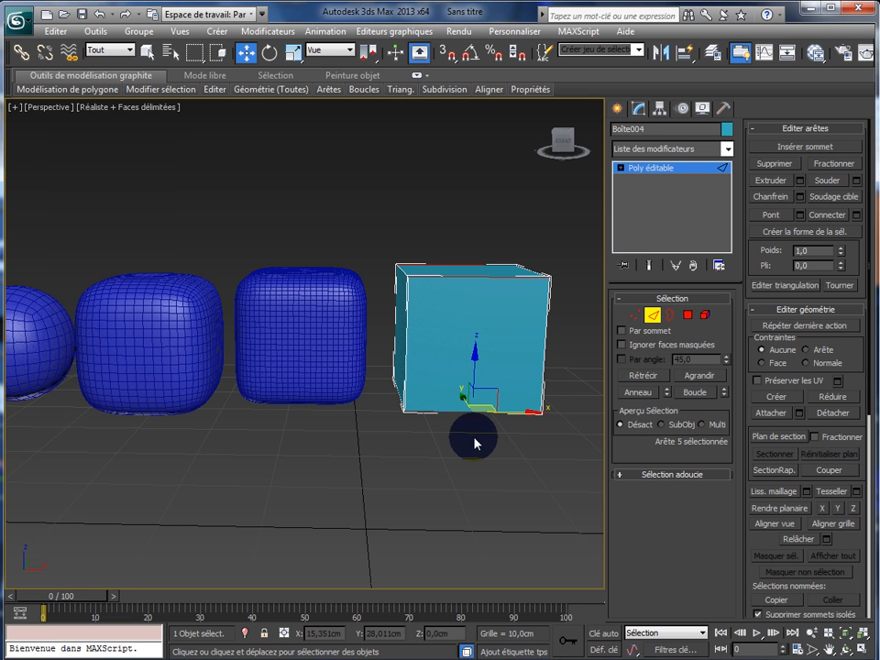
{"action": "middle_click_drag", "start_coordinate": [475, 443], "coordinate": [461, 466], "text": "alt"}
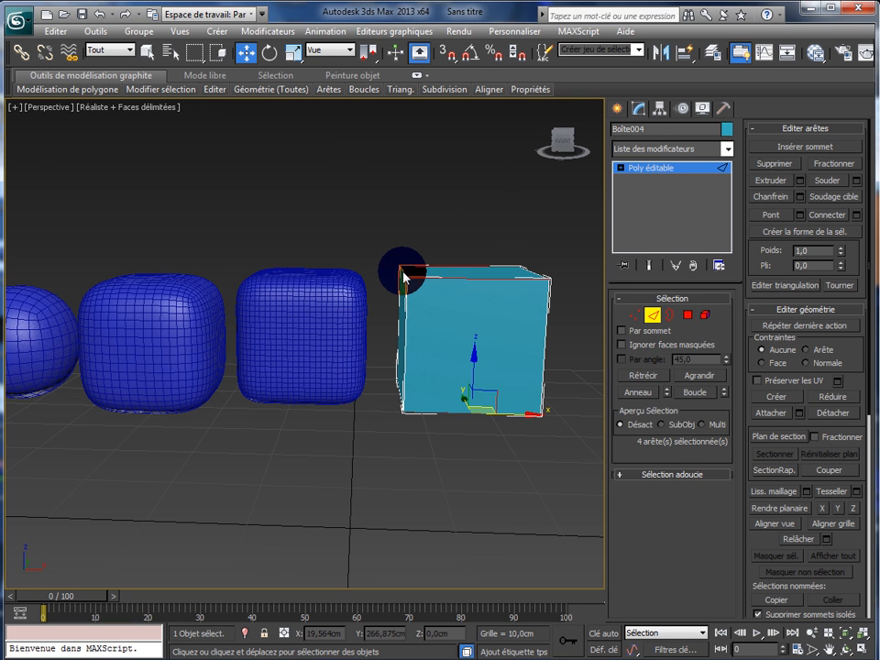
{"action": "left_click", "coordinate": [400, 400]}
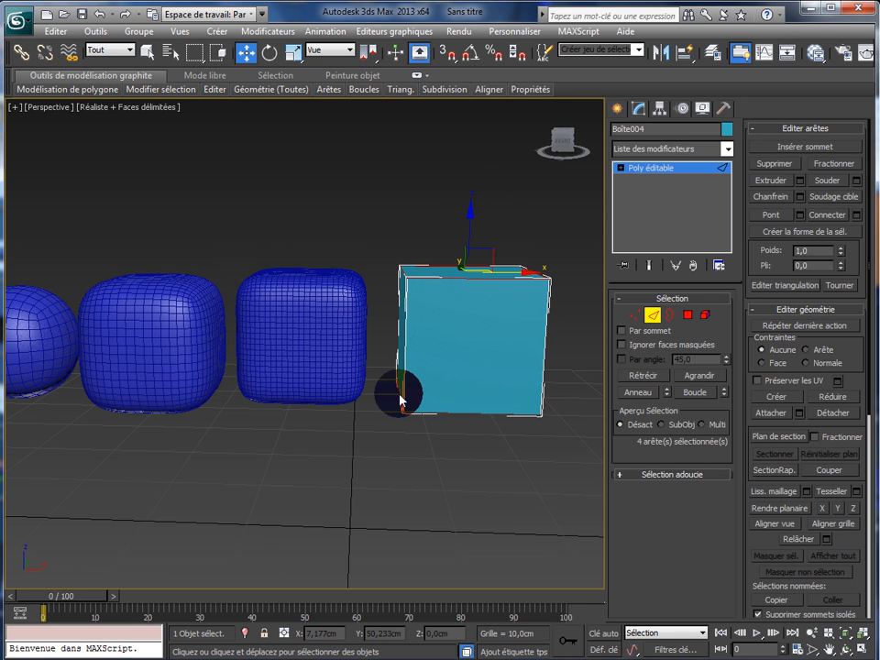
{"action": "double_click", "coordinate": [545, 337], "text": "ctrl"}
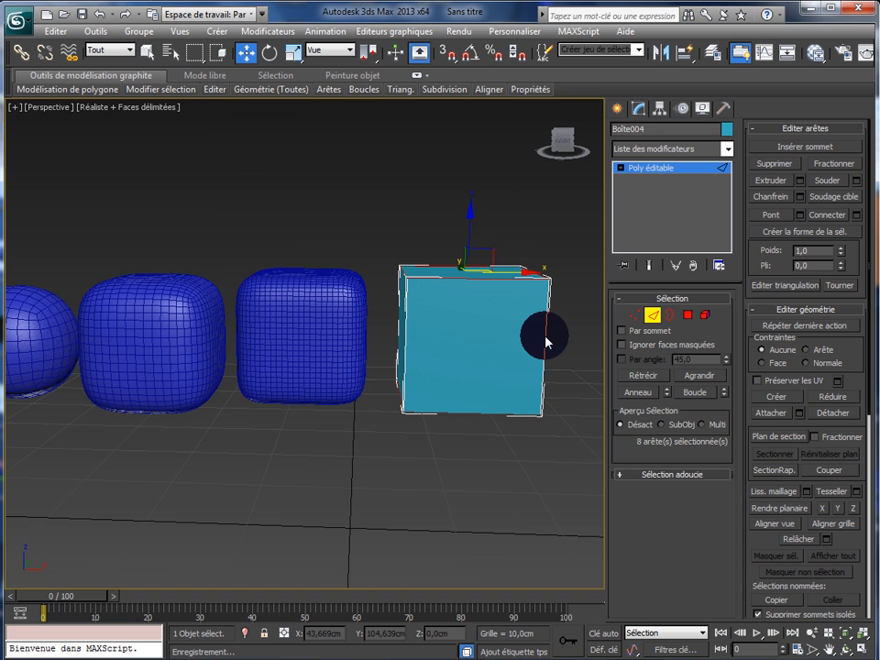
{"action": "left_click", "coordinate": [545, 341], "text": "ctrl"}
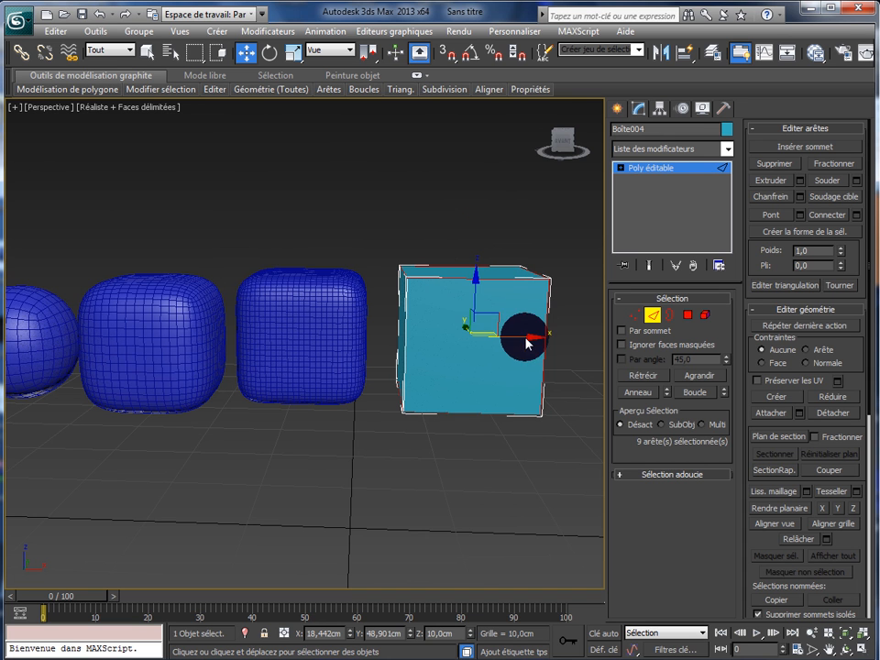
{"action": "left_click", "coordinate": [409, 344], "text": "shift"}
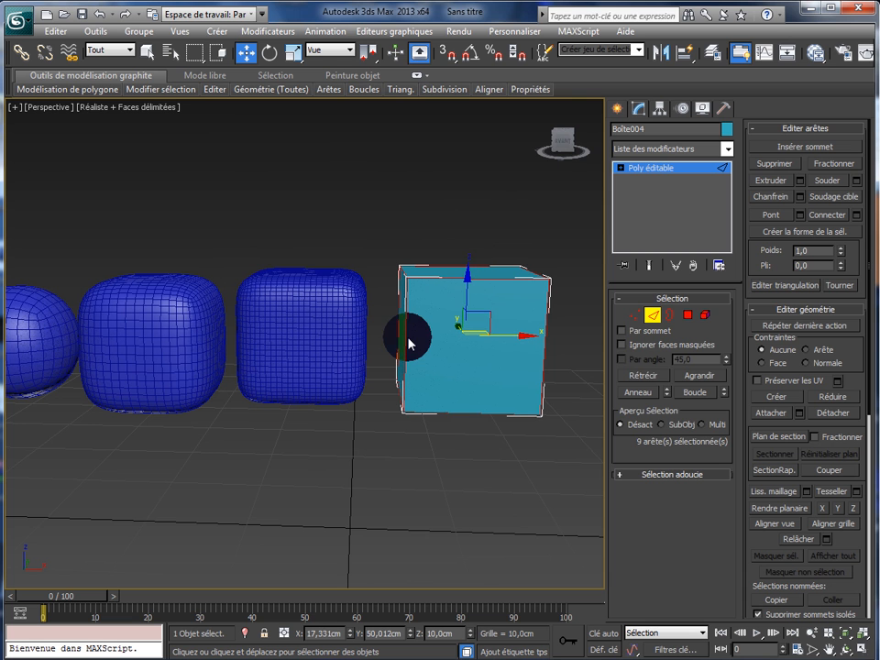
Switch the fourth cube to border selection level and clear the edge selection
{"action": "left_click", "coordinate": [652, 314]}
{"action": "key", "text": "3"}
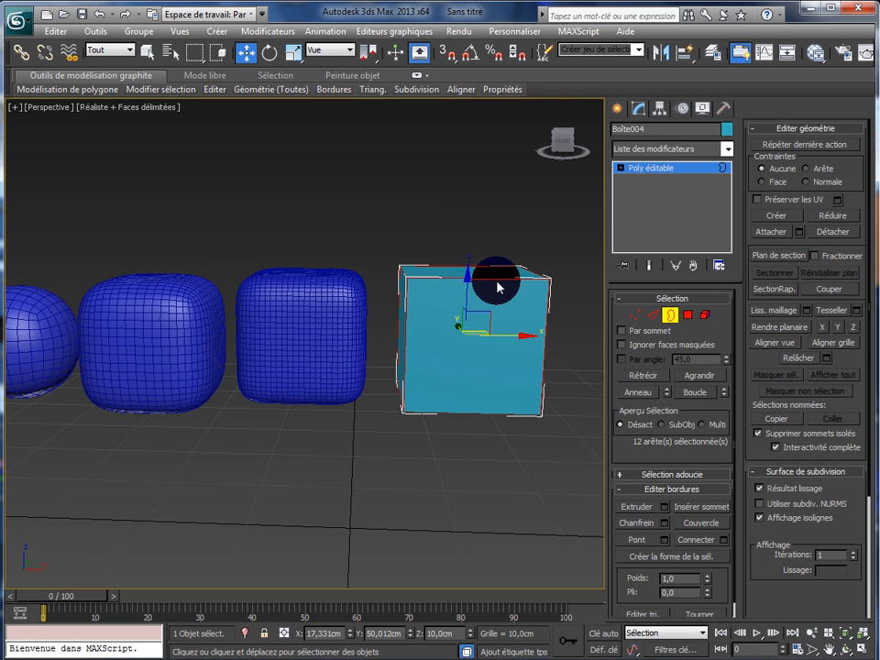
{"action": "left_click", "coordinate": [585, 418]}
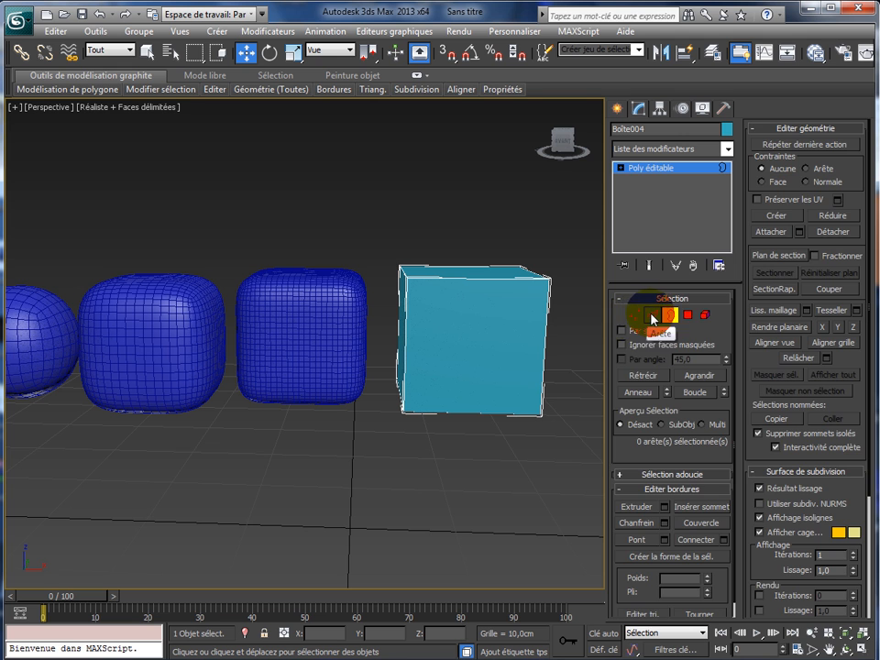
Select all edges of the fourth cube at edge level and start a chamfer on them with its settings shown
{"action": "left_click", "coordinate": [654, 316]}
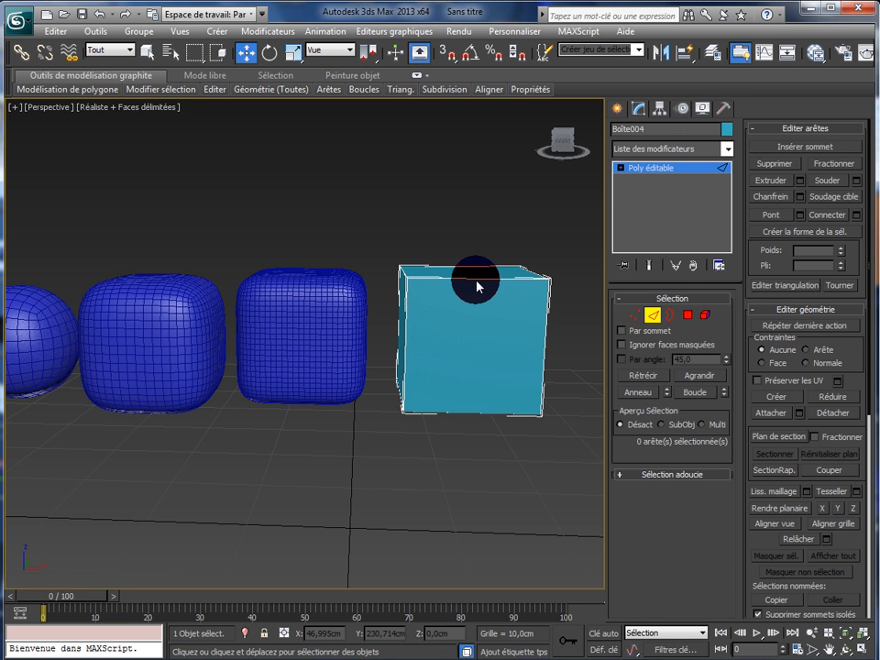
{"action": "key", "text": "ctrl+a"}
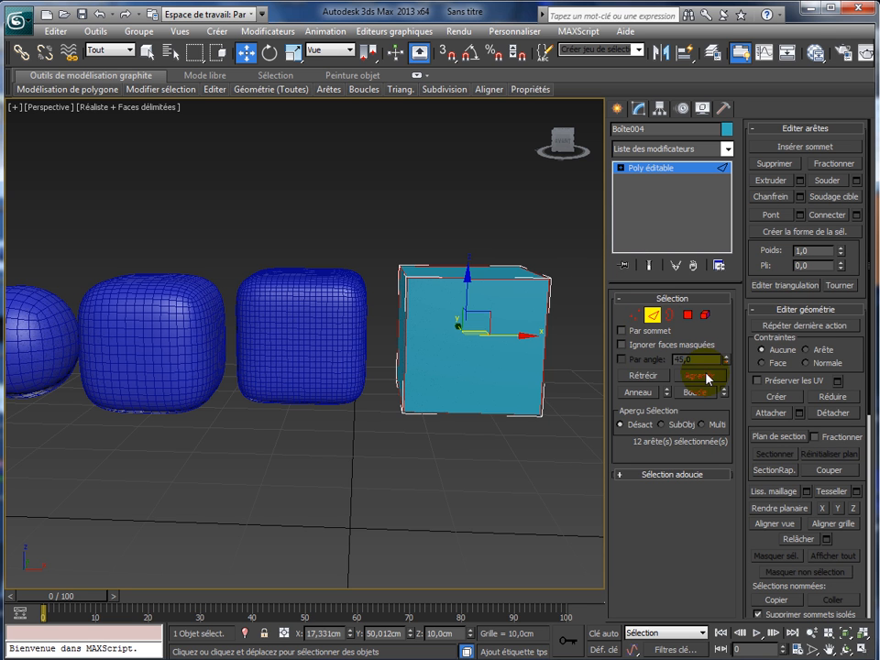
{"action": "left_click", "coordinate": [799, 197]}
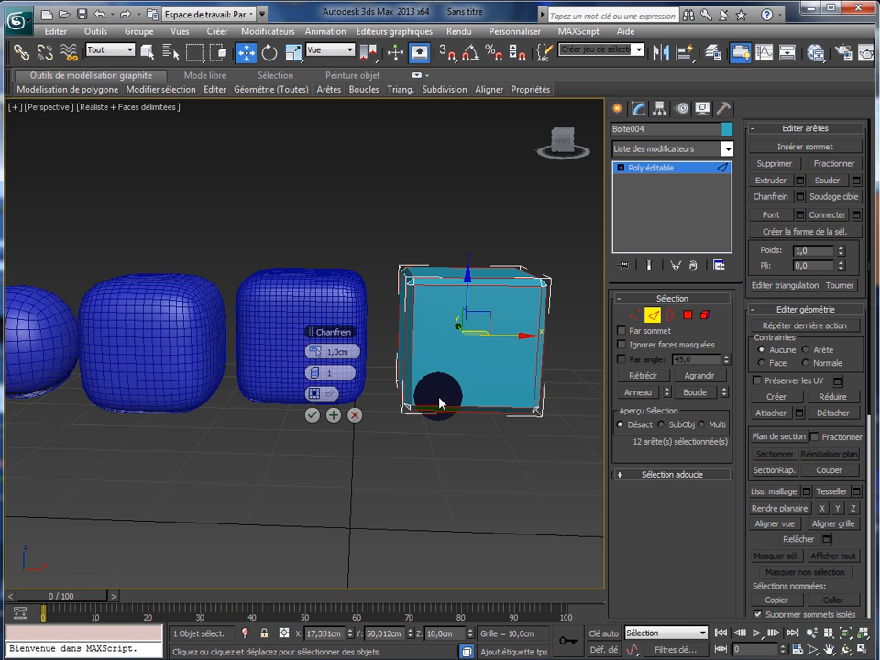
{"action": "scroll", "coordinate": [494, 492], "scroll_direction": "up", "scroll_amount": 2}
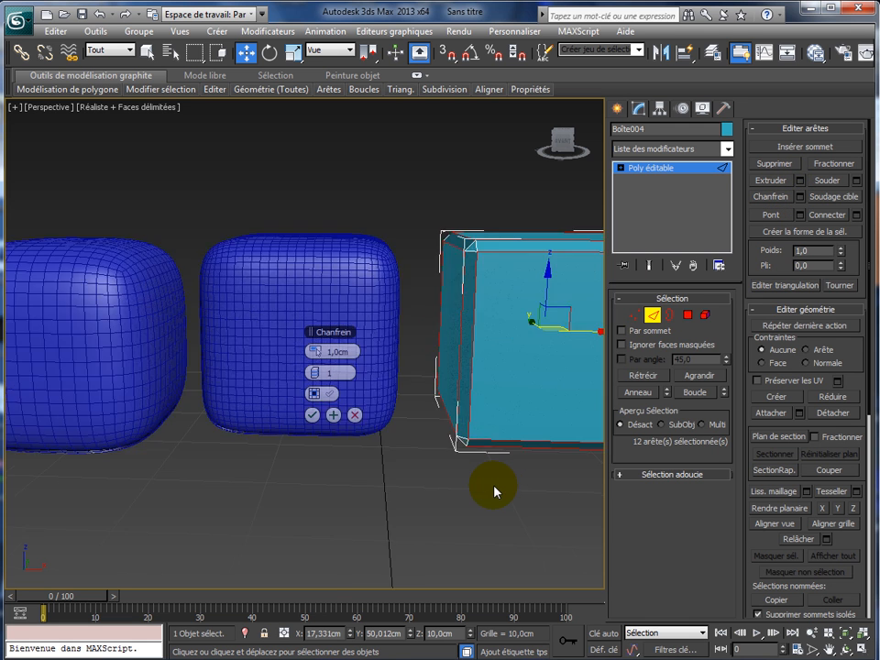
{"action": "scroll", "coordinate": [494, 492], "scroll_direction": "up", "scroll_amount": 2}
{"action": "scroll", "coordinate": [494, 492], "scroll_direction": "down", "scroll_amount": 4}
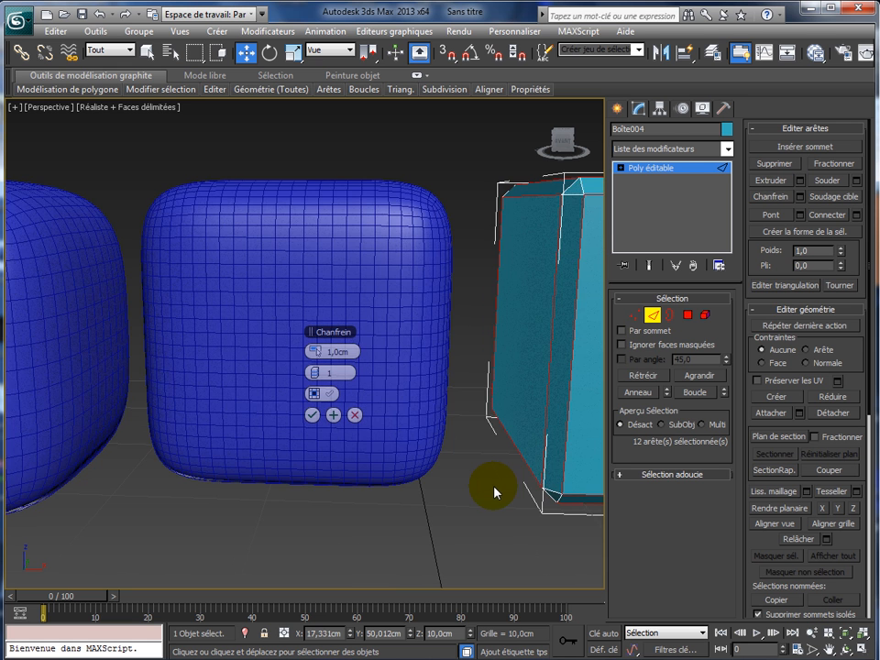
{"action": "middle_click_drag", "start_coordinate": [386, 511], "coordinate": [350, 512]}
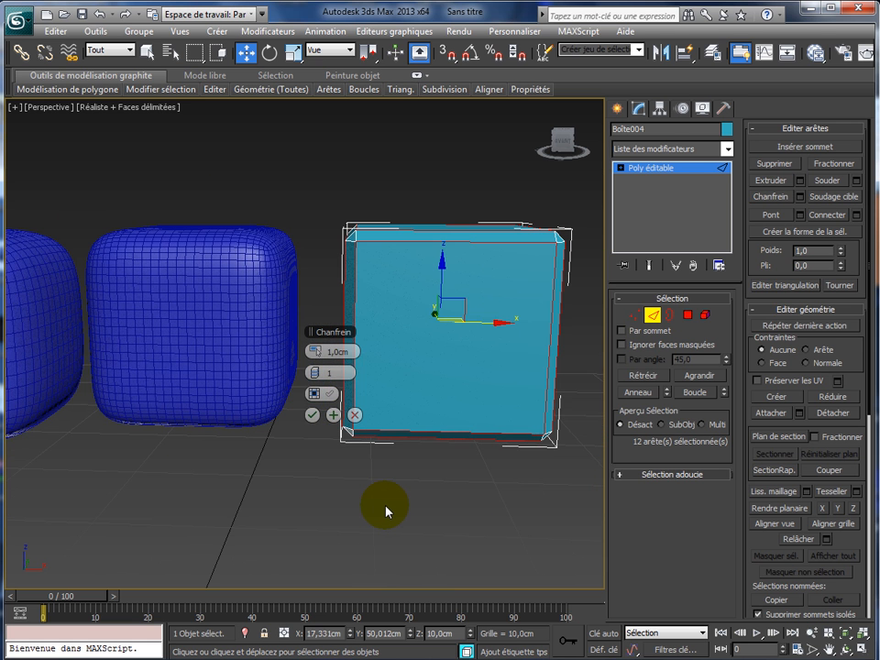
Set the chamfer amount to 2 cm with 1 segment and apply it, keeping the chamfer active for another pass
{"action": "left_click_drag", "start_coordinate": [344, 375], "coordinate": [326, 374]}
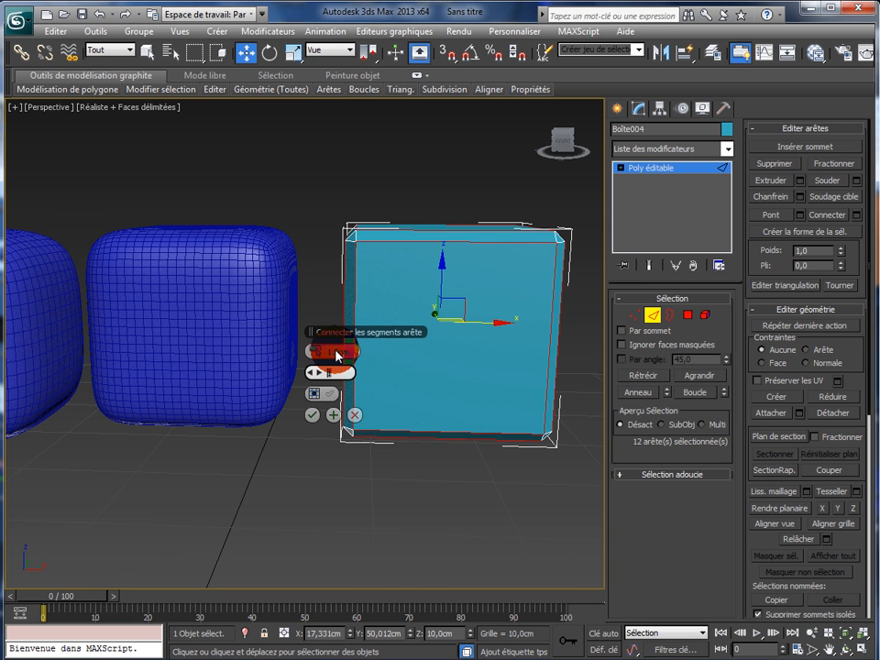
{"action": "left_click_drag", "start_coordinate": [327, 353], "coordinate": [326, 351]}
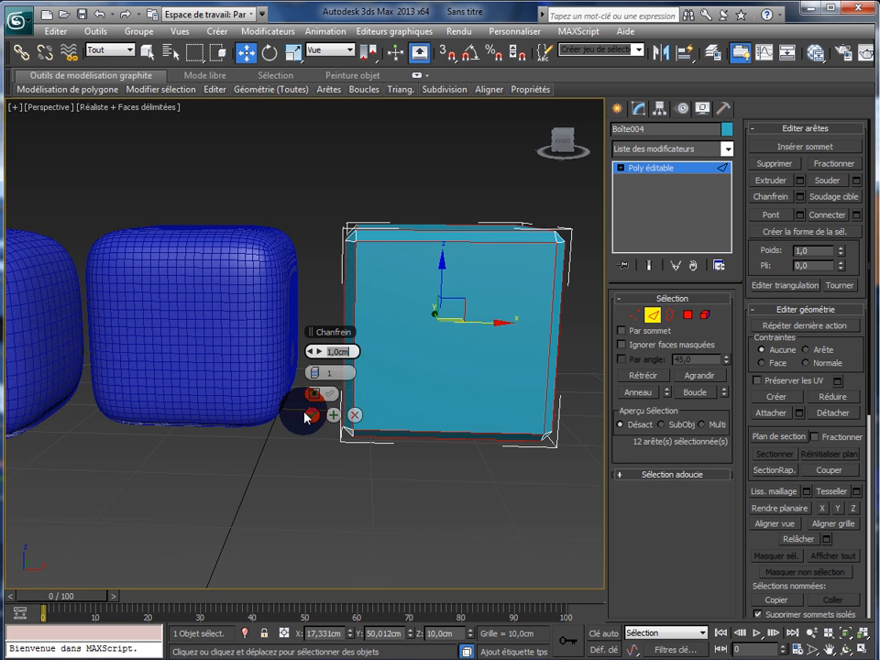
{"action": "left_click", "coordinate": [326, 353]}
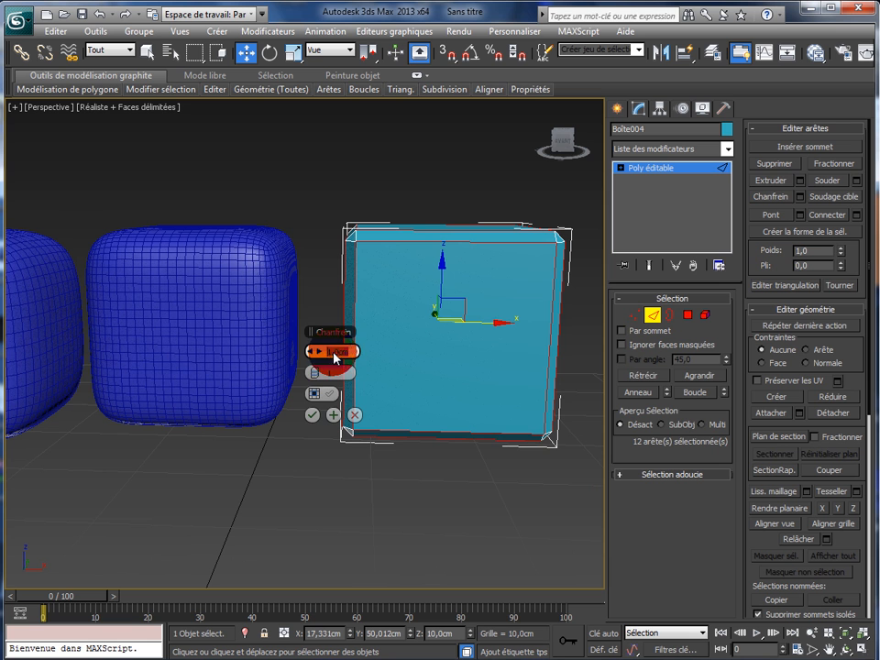
{"action": "type", "text": "2"}
{"action": "key", "text": "Return"}
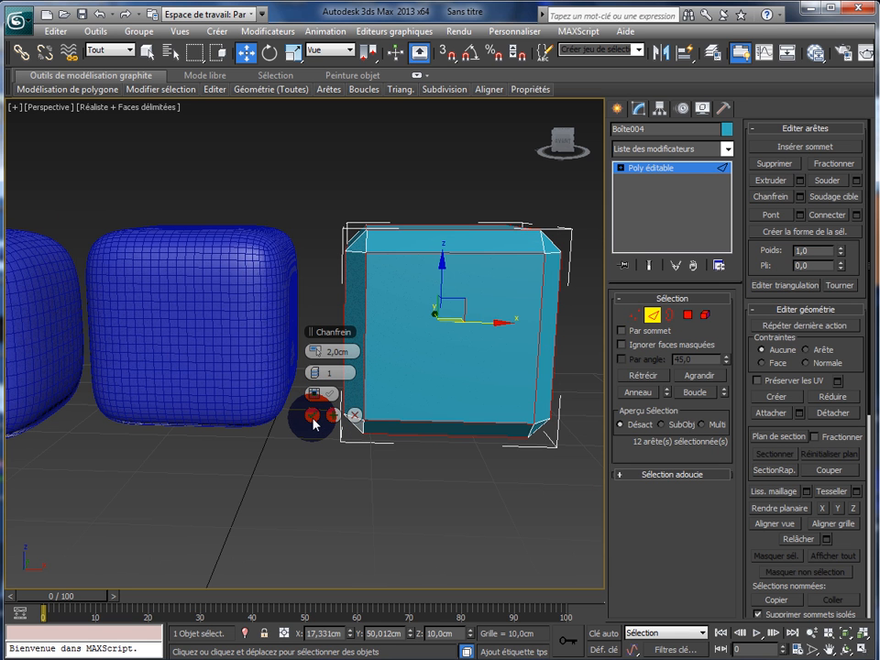
{"action": "left_click", "coordinate": [336, 417]}
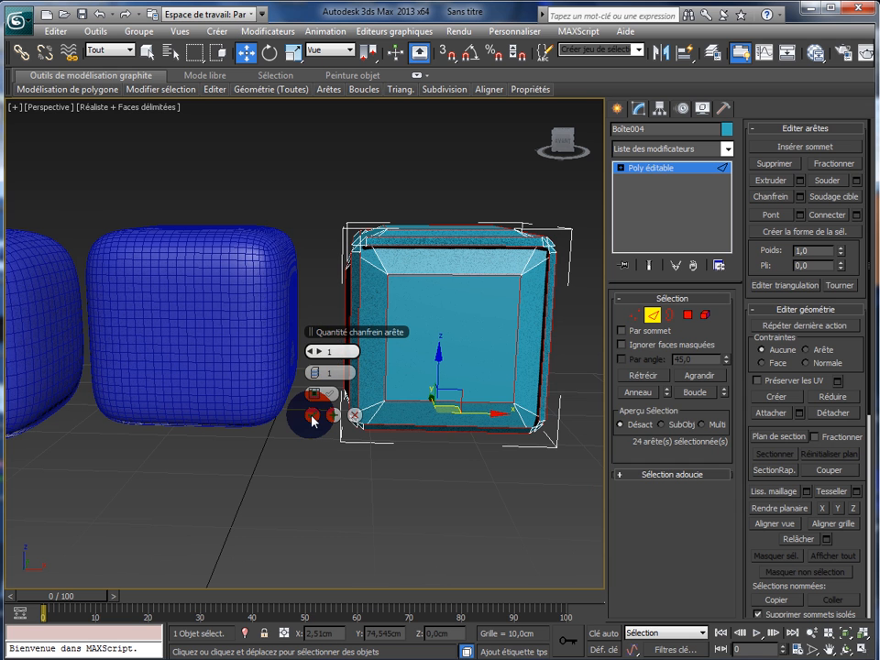
Apply a second chamfer of 1 cm with 1 segment to the fourth cube's edges
{"action": "key", "text": "Return"}
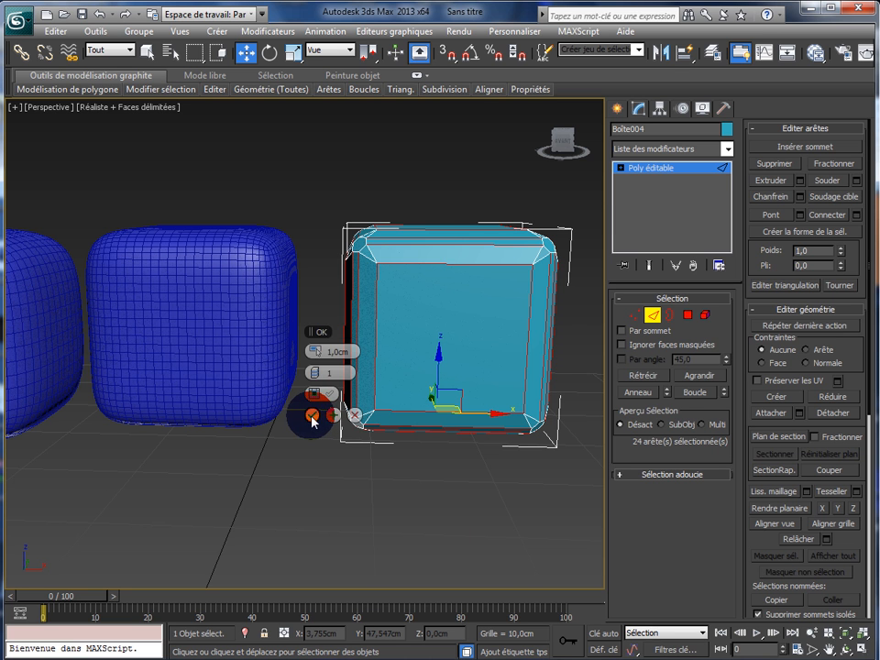
{"action": "left_click", "coordinate": [315, 416]}
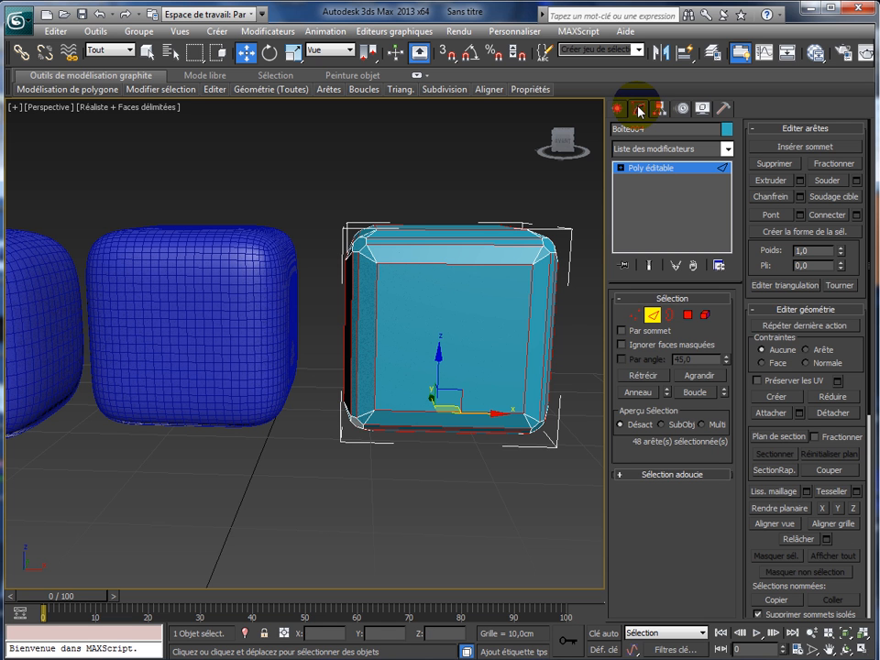
Add a Lissage rapide modifier to the doubly chamfered fourth cube and set its iterations to 3
{"action": "left_click", "coordinate": [727, 148]}
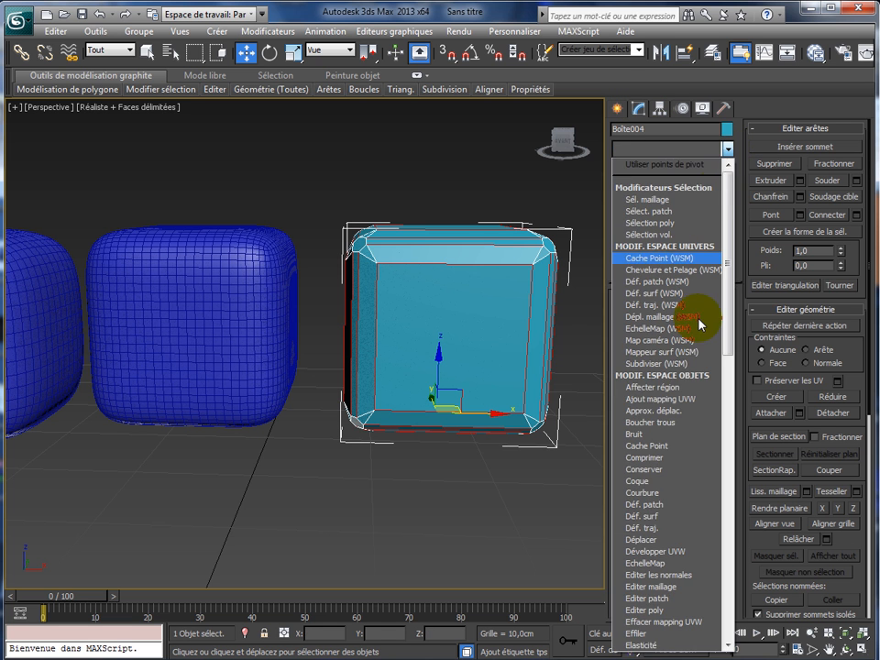
{"action": "scroll", "coordinate": [668, 495], "scroll_direction": "down", "scroll_amount": 8}
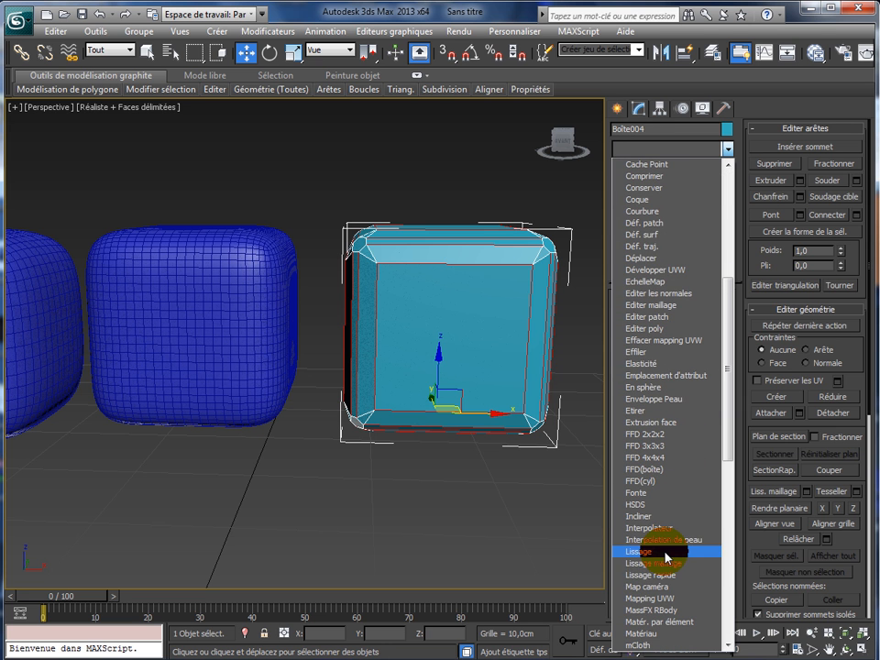
{"action": "left_click", "coordinate": [665, 575]}
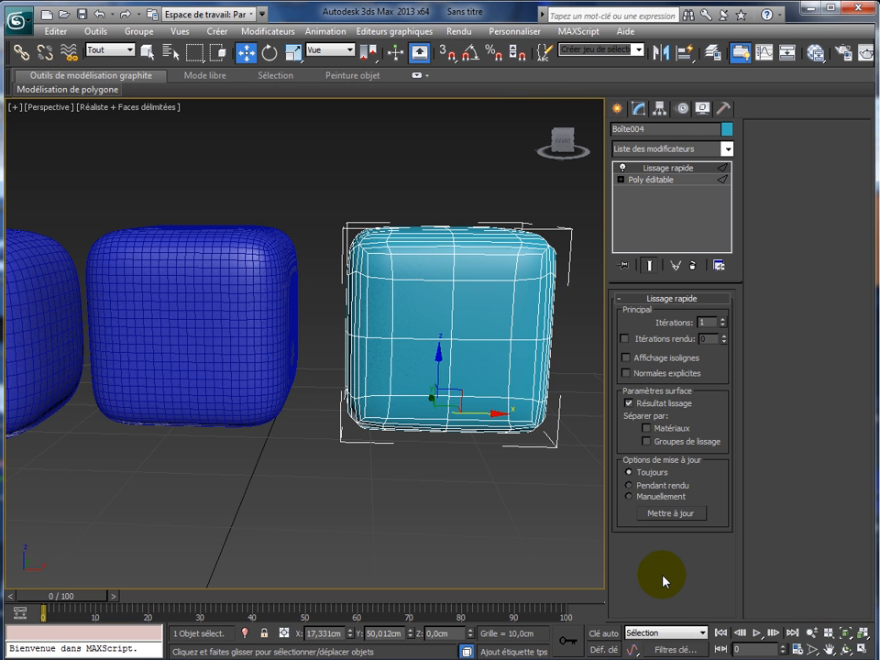
{"action": "left_click", "coordinate": [722, 319]}
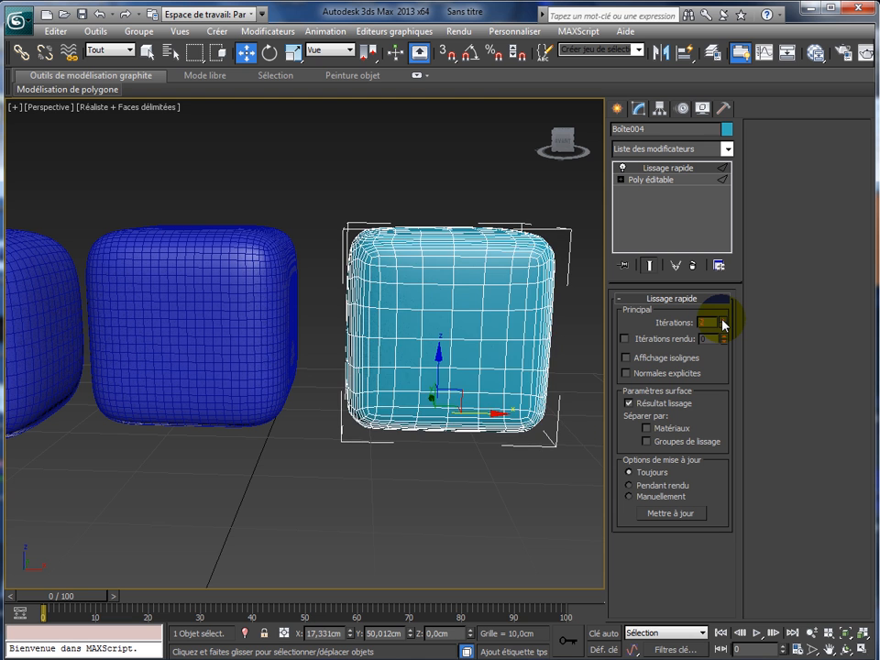
{"action": "left_click", "coordinate": [722, 319]}
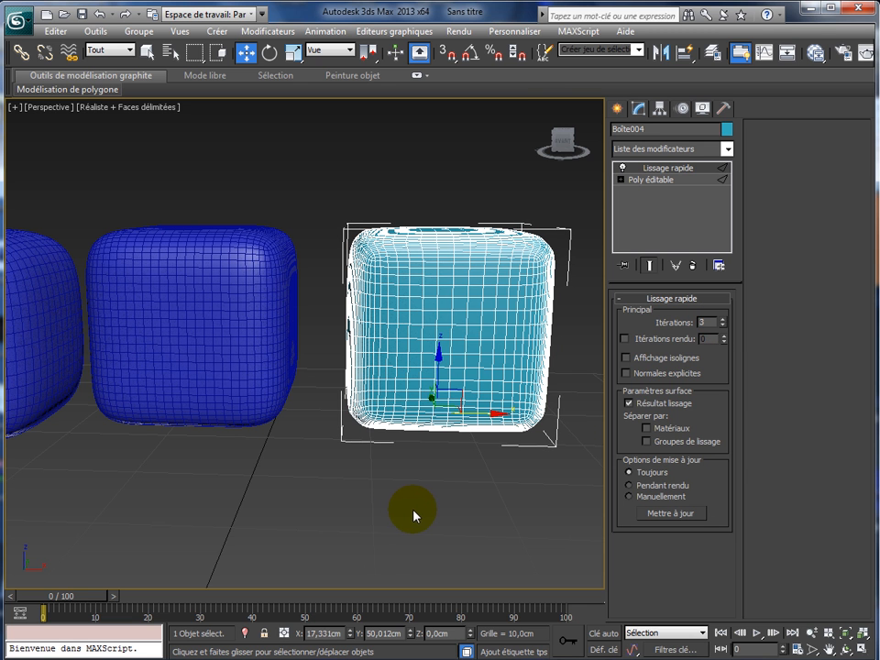
{"action": "scroll", "coordinate": [423, 516], "scroll_direction": "down", "scroll_amount": 1}
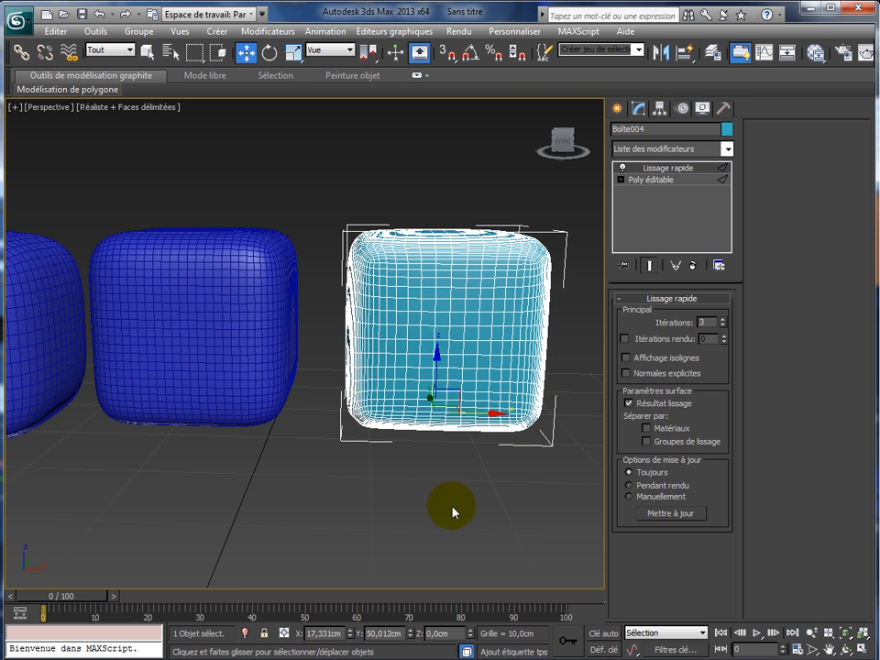
{"action": "right_click", "coordinate": [537, 335]}
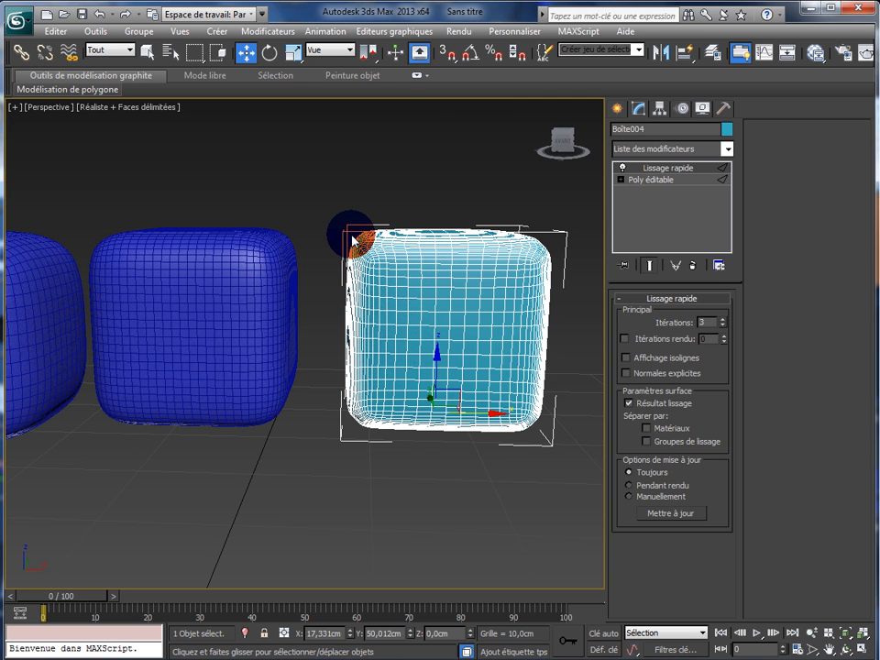
{"action": "middle_click_drag", "start_coordinate": [367, 195], "coordinate": [327, 450], "text": "alt"}
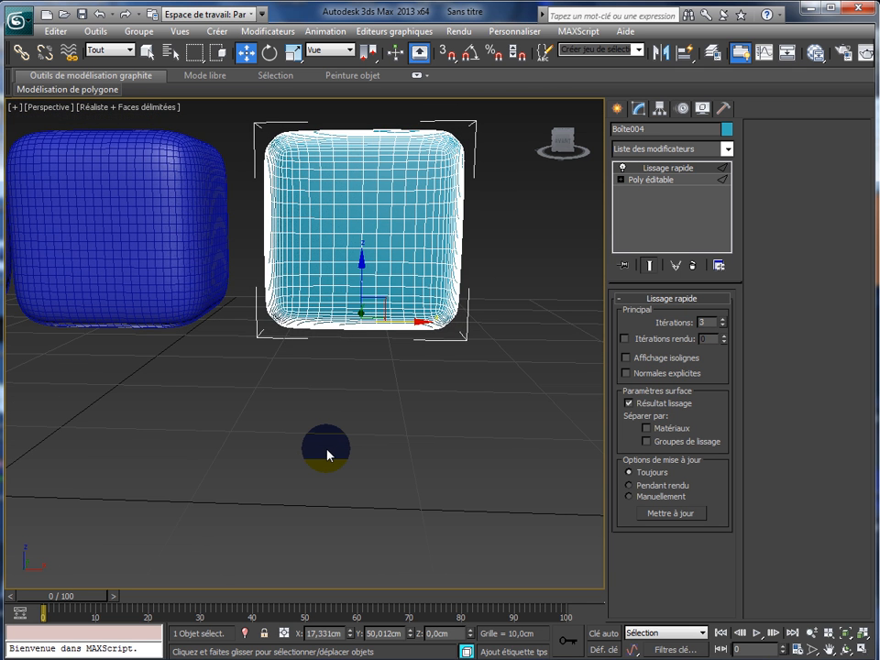
Change the fourth cube's object colour to dark blue and hide the mesh edges in the perspective view
{"action": "left_click", "coordinate": [726, 130]}
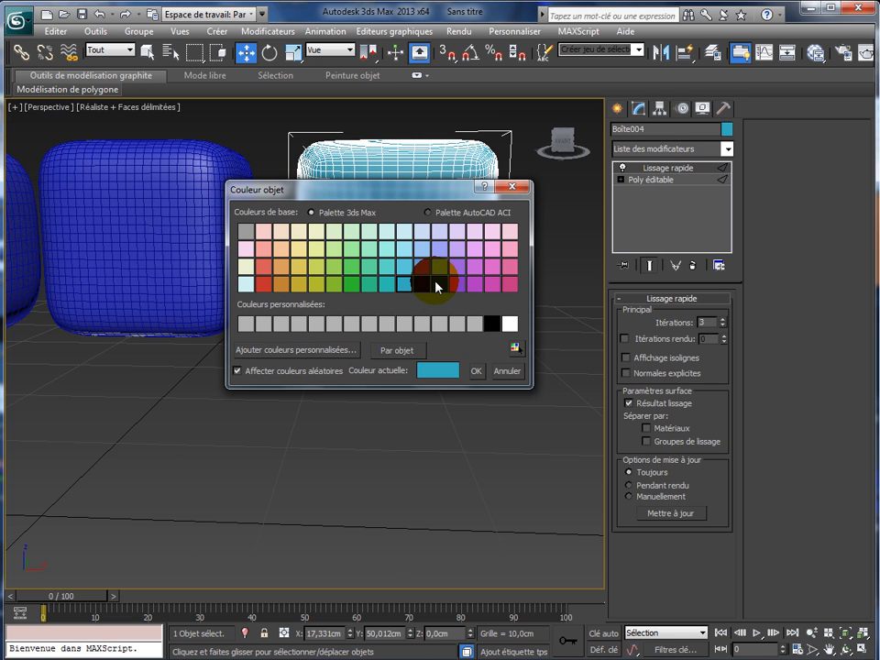
{"action": "left_click", "coordinate": [437, 283]}
{"action": "left_click", "coordinate": [476, 372]}
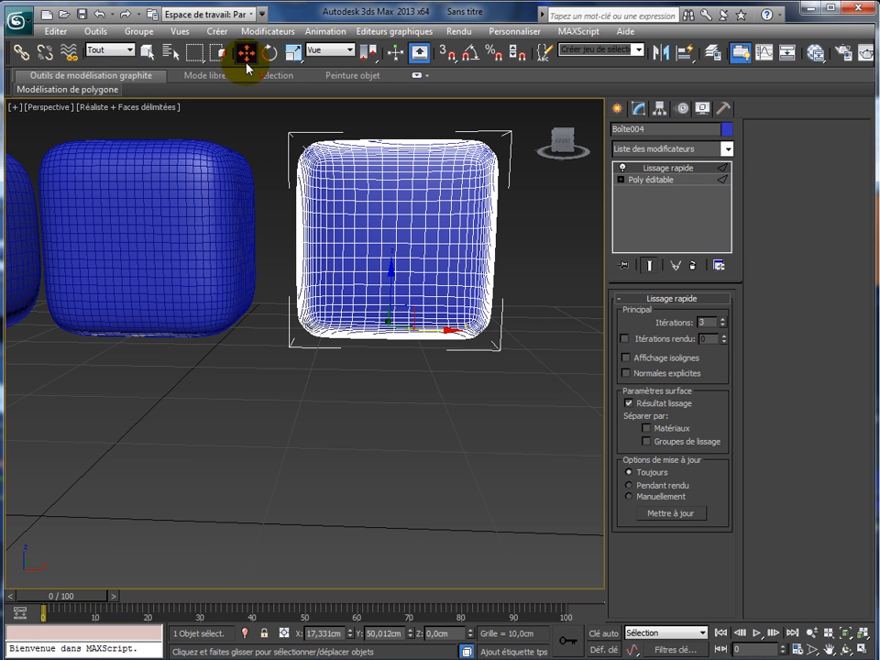
{"action": "key", "text": "F4"}
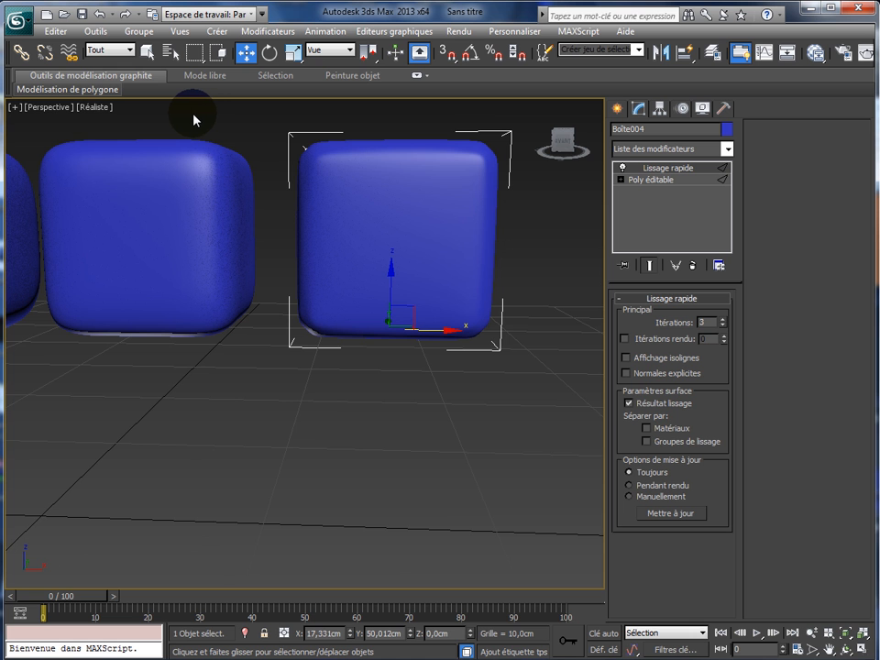
Undo the Lissage rapide modifier and both chamfers on the fourth cube, back to its 12 selected edges
{"action": "key", "text": "ctrl+z"}
{"action": "key", "text": "ctrl+z"}
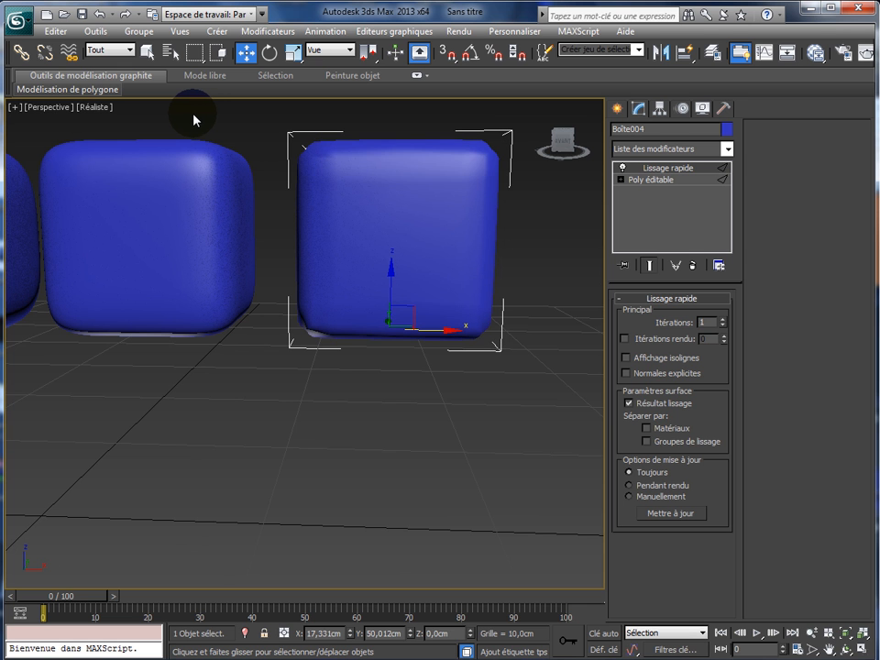
{"action": "key", "text": "ctrl+z"}
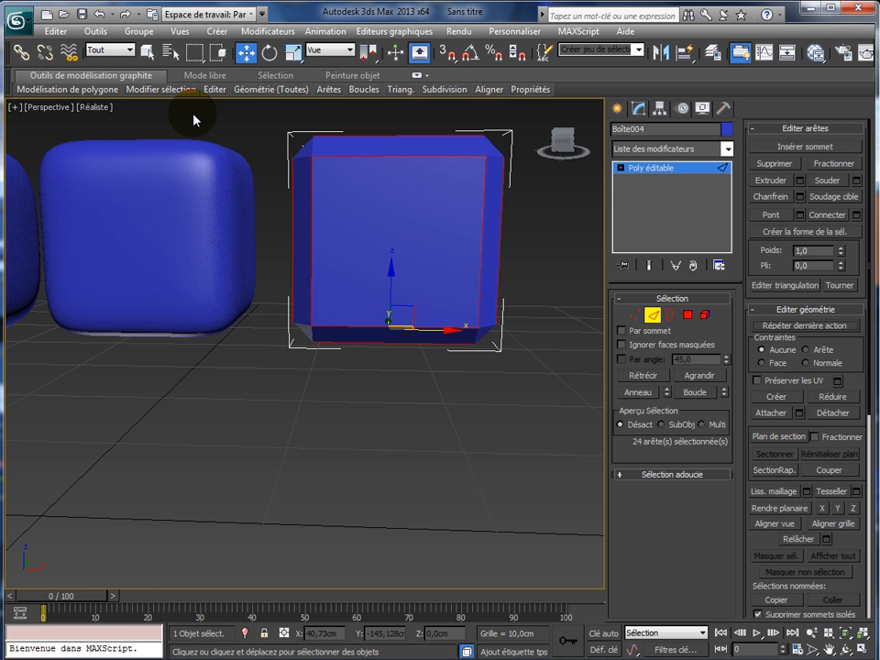
{"action": "key", "text": "ctrl+z"}
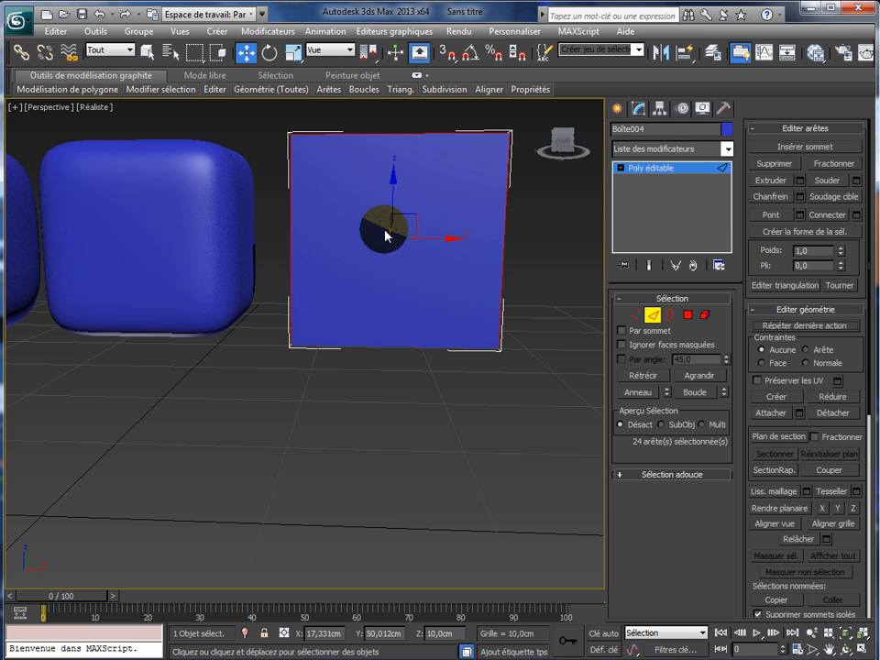
{"action": "key", "text": "ctrl+z"}
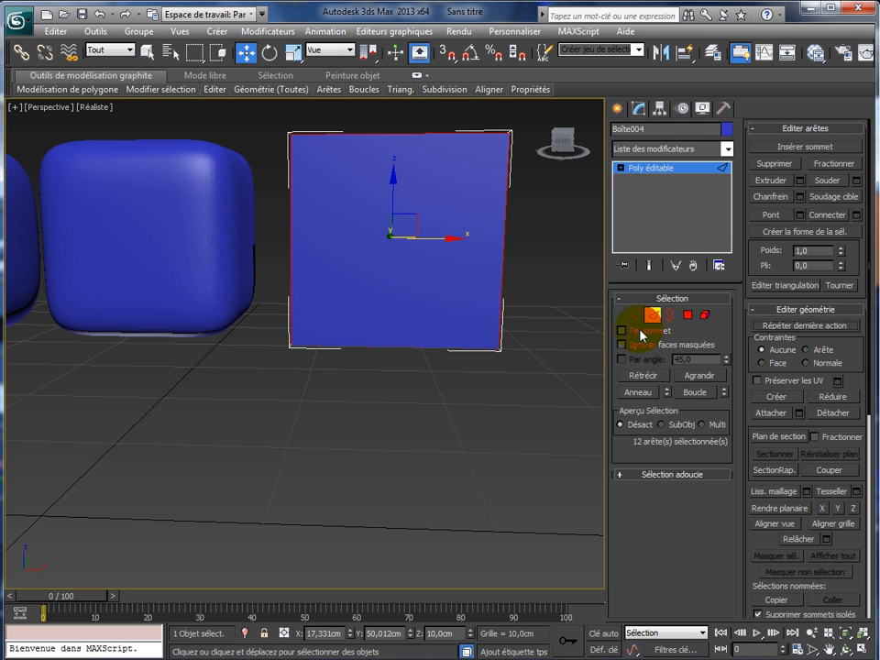
Chamfer all the fourth cube's edges by 1 cm with 1 segment
{"action": "left_click", "coordinate": [799, 196]}
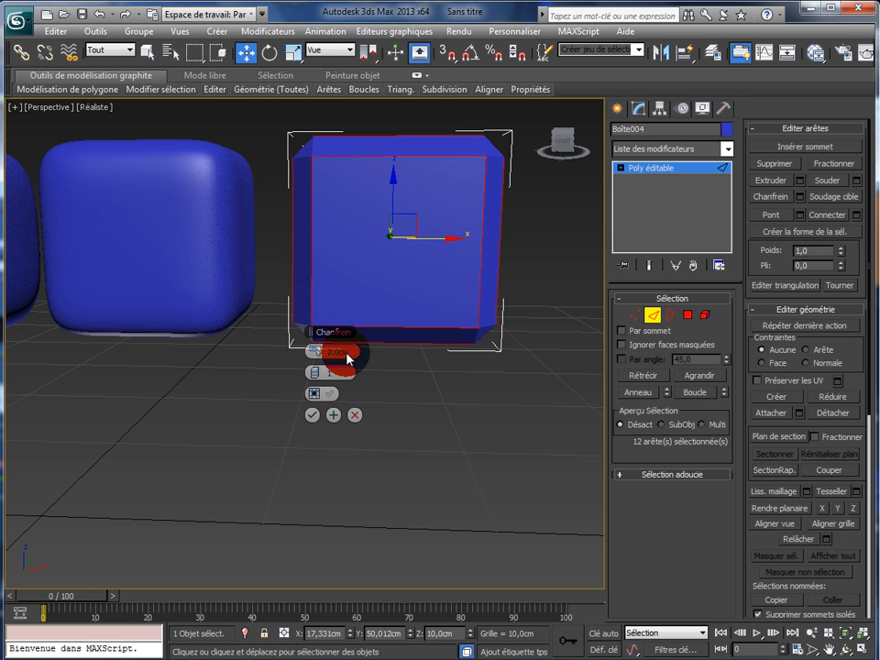
{"action": "left_click_drag", "start_coordinate": [349, 352], "coordinate": [327, 352]}
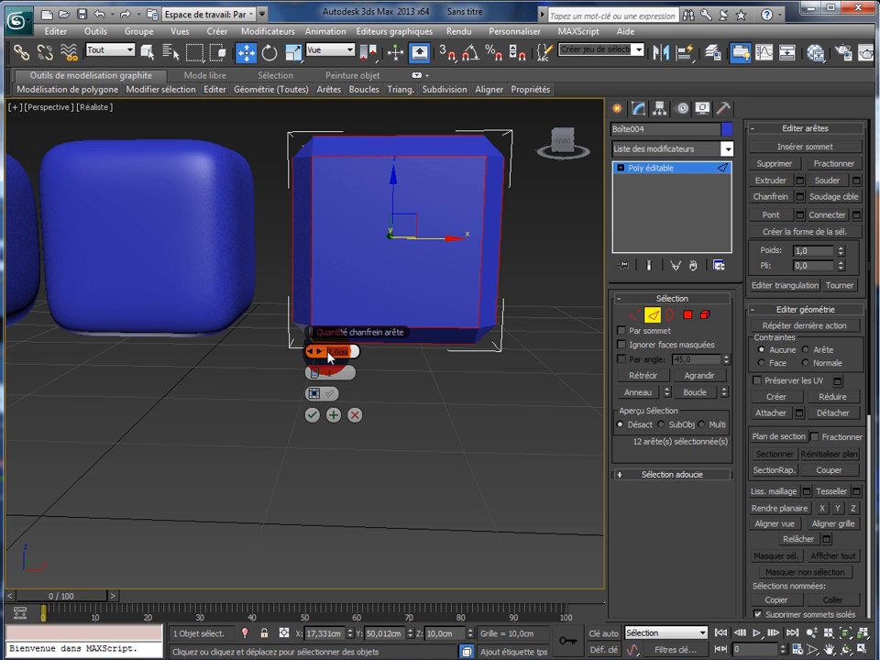
{"action": "type", "text": "1"}
{"action": "left_click", "coordinate": [312, 415]}
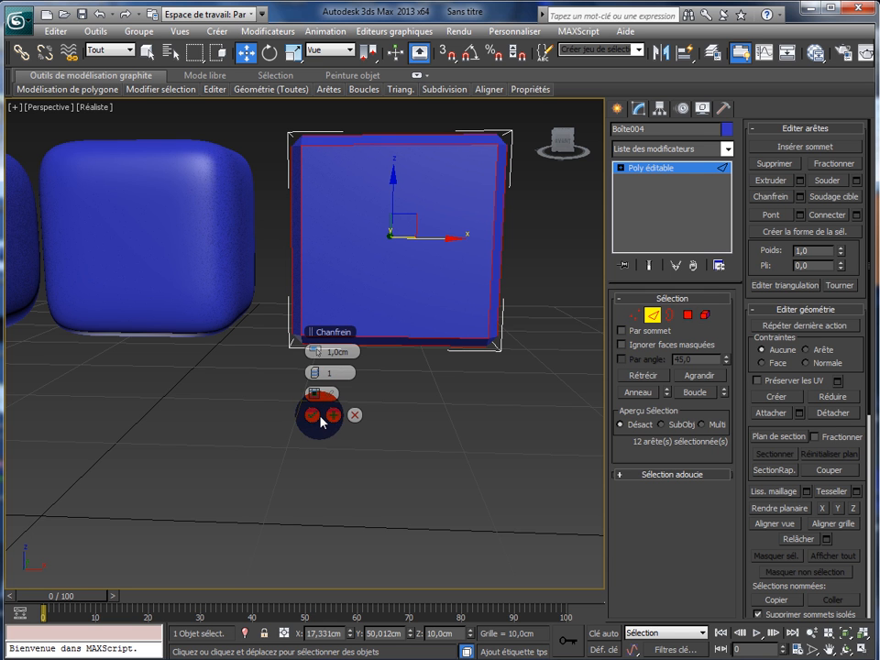
{"action": "left_click", "coordinate": [315, 416]}
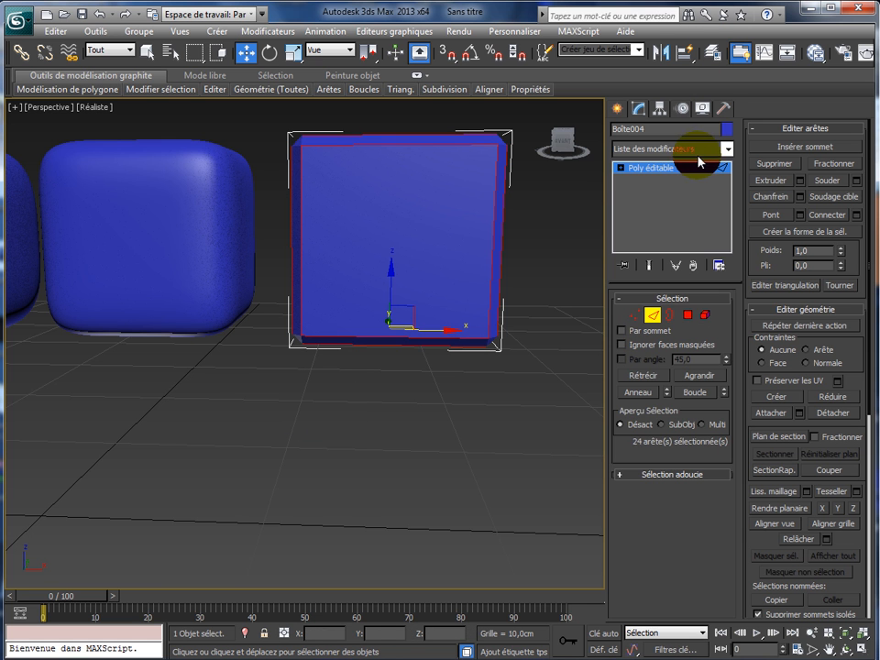
Add a Lissage rapide modifier to the chamfered fourth cube and set its iterations to 3
{"action": "left_click", "coordinate": [726, 148]}
{"action": "scroll", "coordinate": [688, 605], "scroll_direction": "down", "scroll_amount": 3}
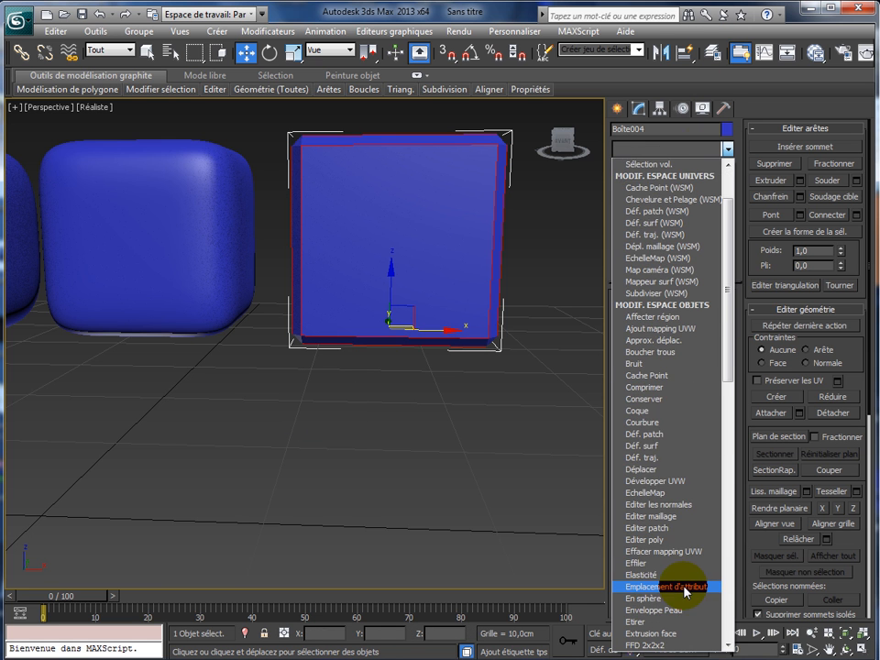
{"action": "scroll", "coordinate": [674, 609], "scroll_direction": "down", "scroll_amount": 3}
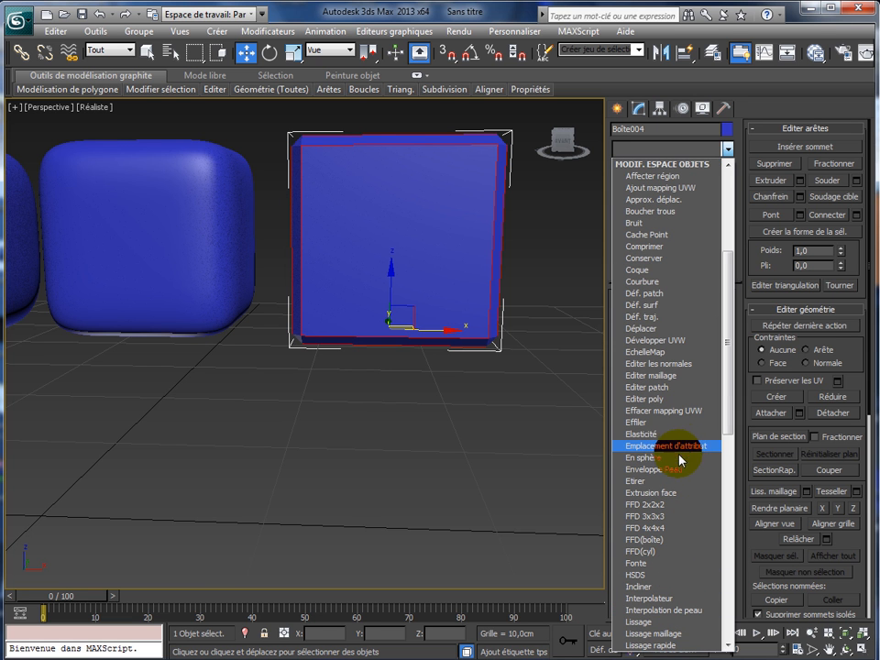
{"action": "scroll", "coordinate": [680, 495], "scroll_direction": "down", "scroll_amount": 3}
{"action": "scroll", "coordinate": [678, 509], "scroll_direction": "down", "scroll_amount": 2}
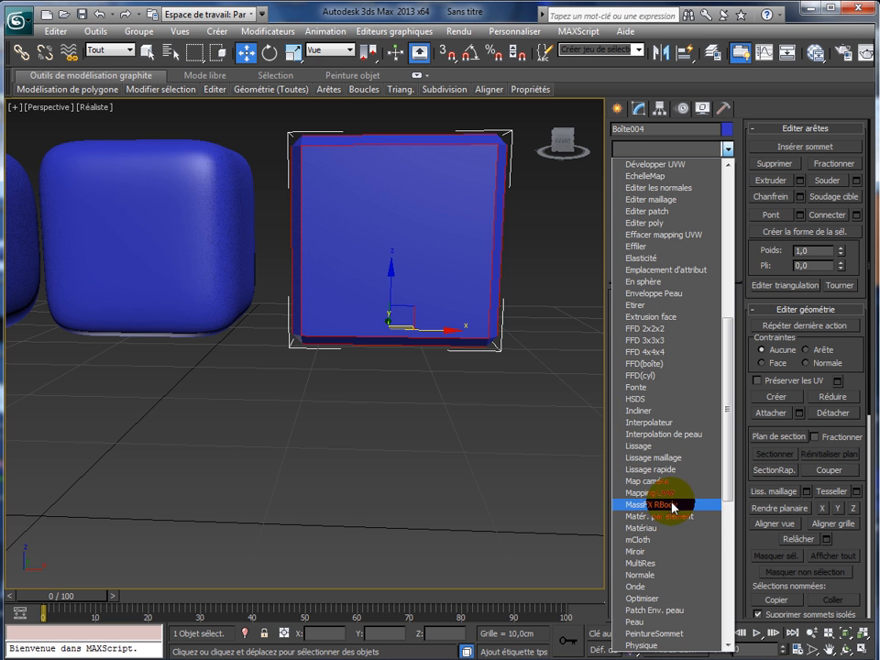
{"action": "left_click", "coordinate": [673, 469]}
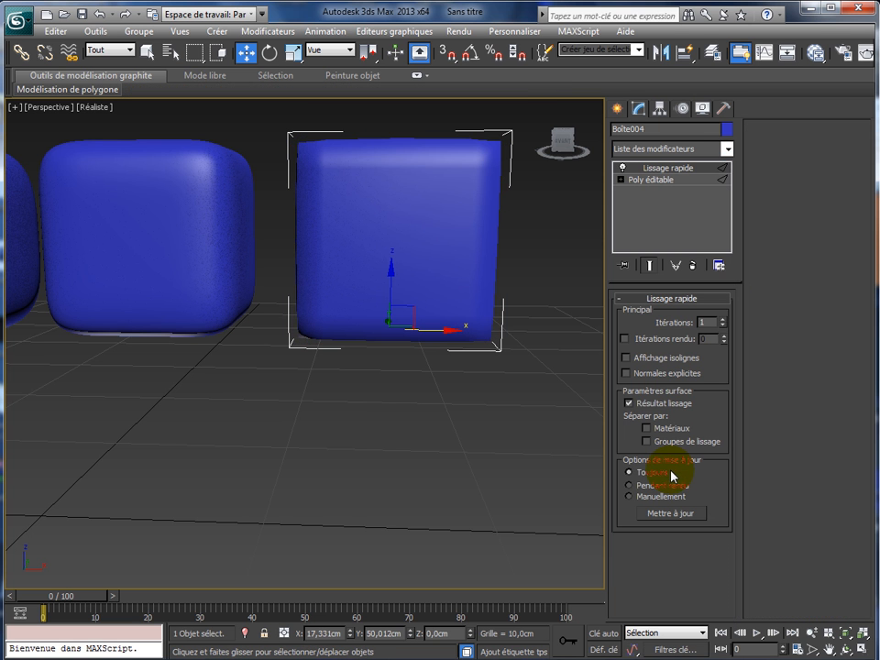
{"action": "left_click", "coordinate": [724, 321]}
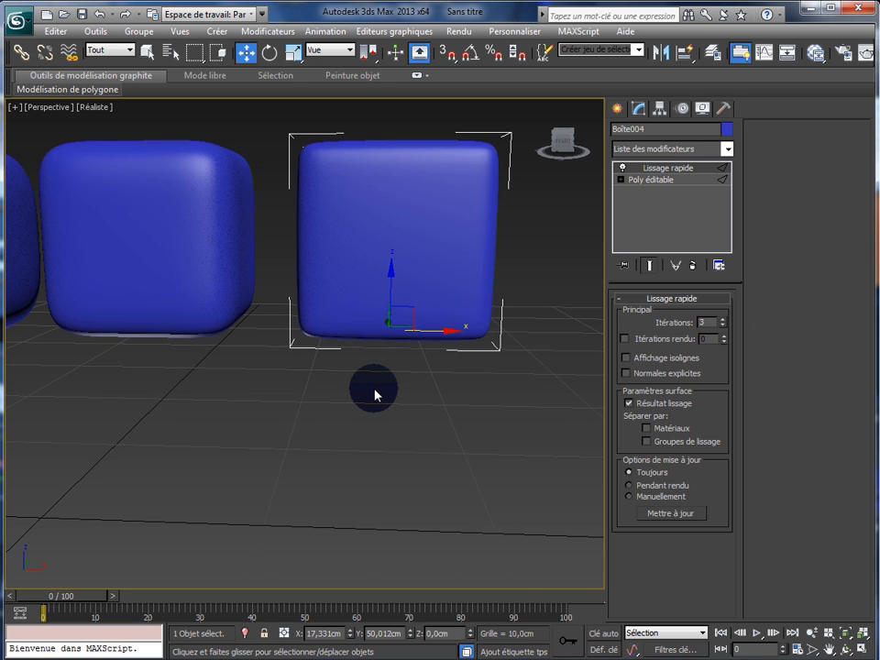
{"action": "middle_click_drag", "start_coordinate": [373, 396], "coordinate": [386, 417], "text": "alt"}
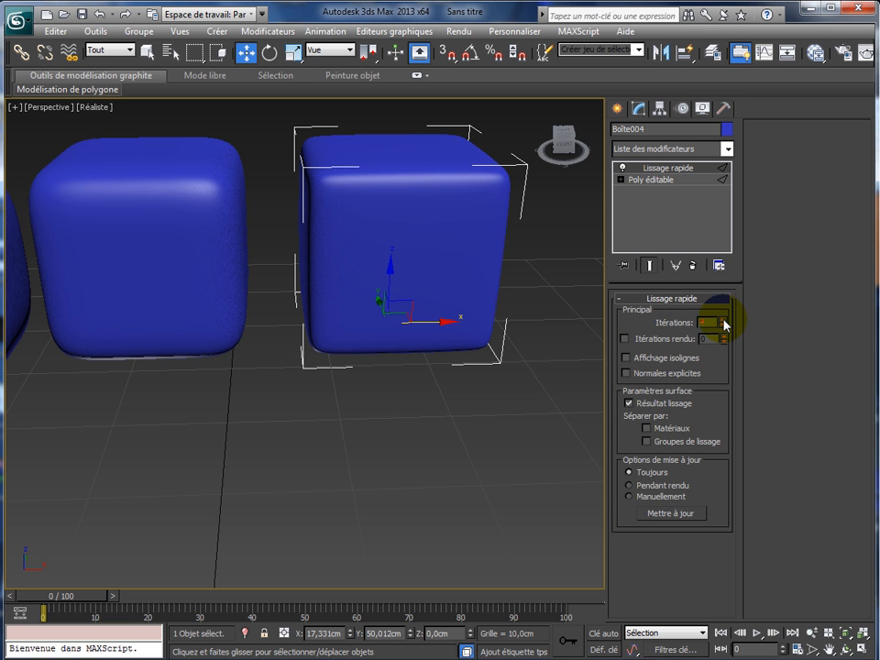
Show the mesh edges in the view, try higher Lissage rapide iterations on the fourth cube, and return the value to 3
{"action": "key", "text": "F4"}
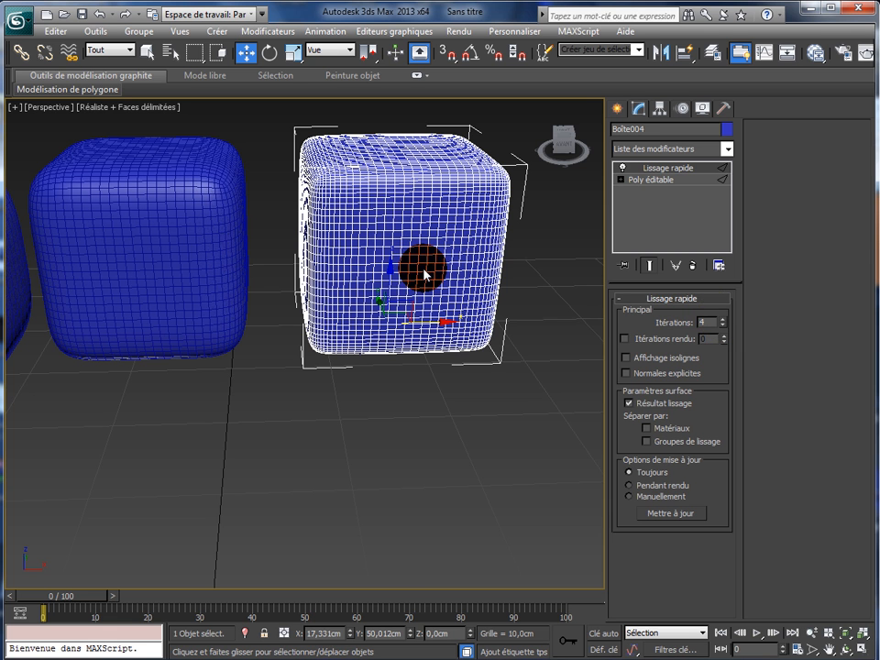
{"action": "left_click", "coordinate": [723, 320]}
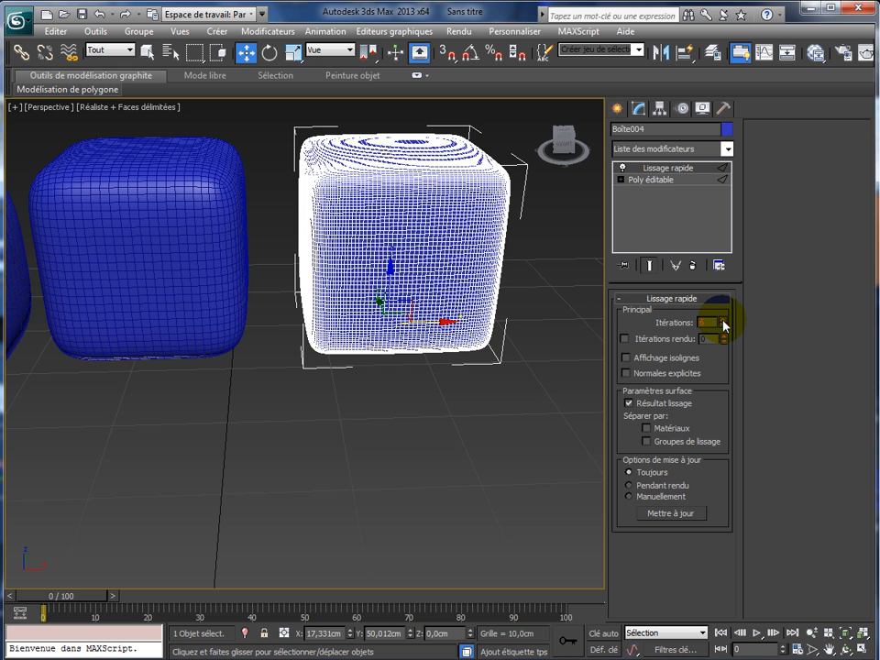
{"action": "left_click", "coordinate": [723, 320]}
{"action": "left_click", "coordinate": [723, 326]}
{"action": "left_click", "coordinate": [723, 327]}
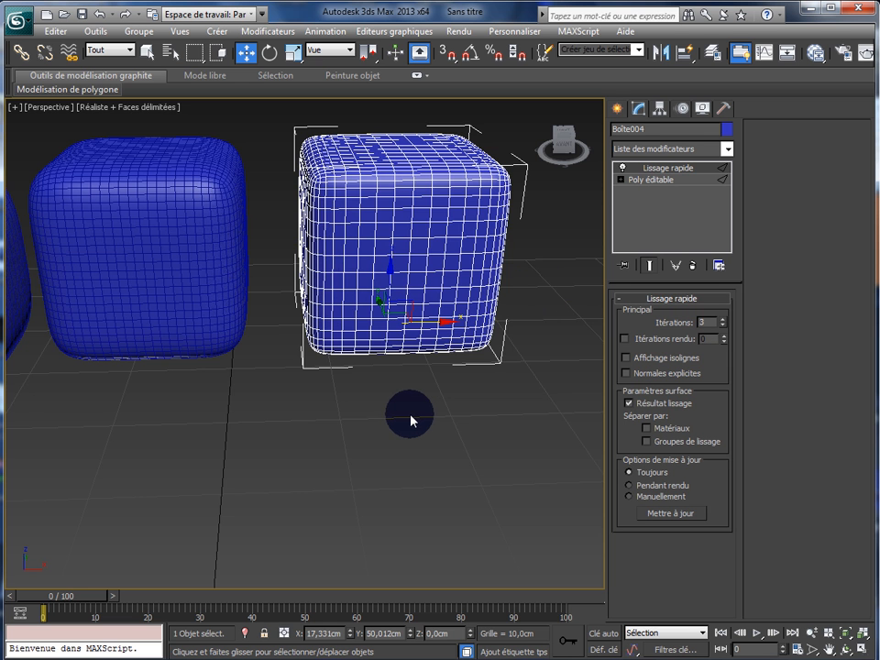
Render the perspective view with all four smoothed objects to compare their rounding, and close the rendered image
{"action": "scroll", "coordinate": [410, 420], "scroll_direction": "down", "scroll_amount": 5}
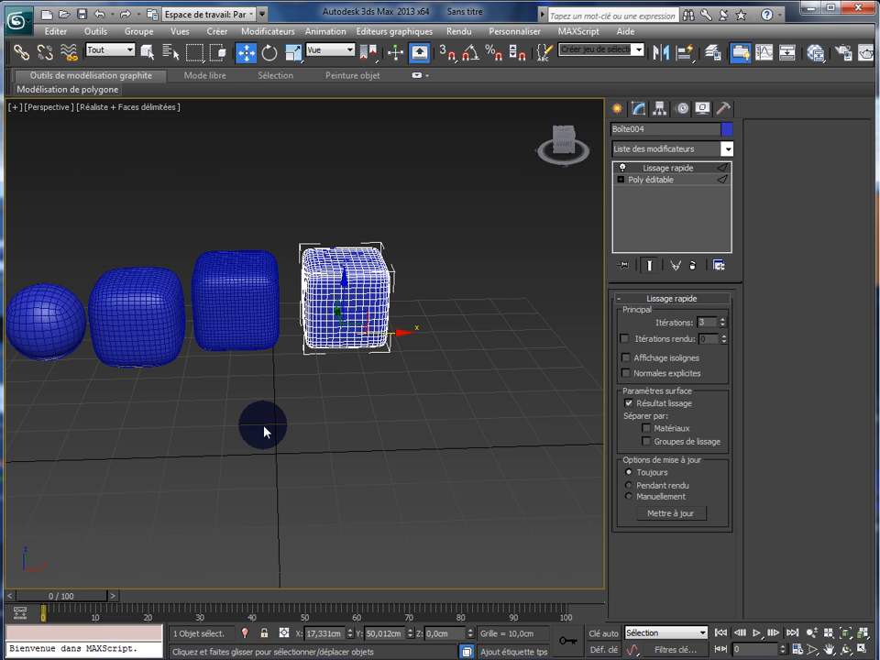
{"action": "middle_click_drag", "start_coordinate": [319, 430], "coordinate": [370, 434]}
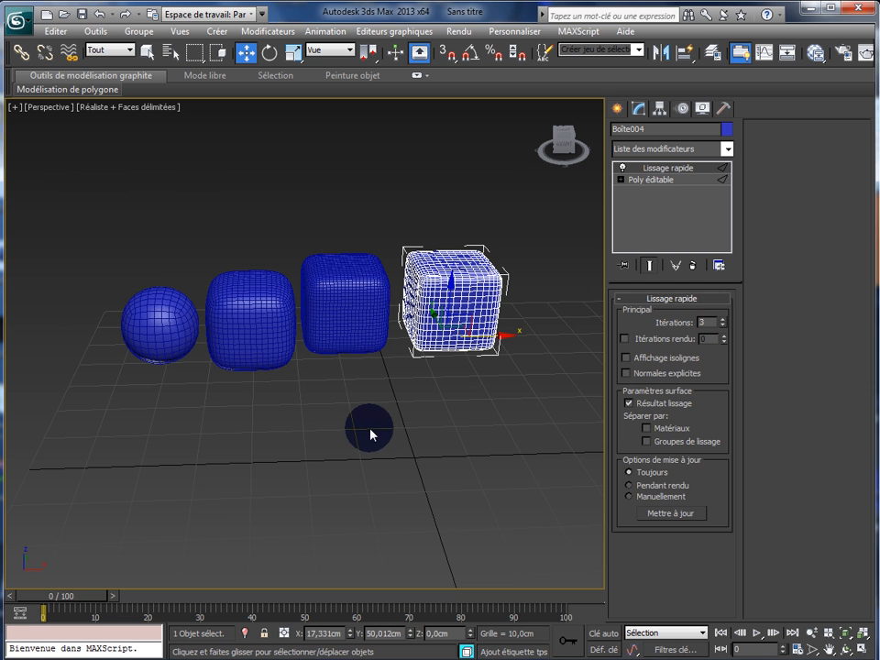
{"action": "left_click", "coordinate": [451, 41]}
{"action": "left_click", "coordinate": [456, 48]}
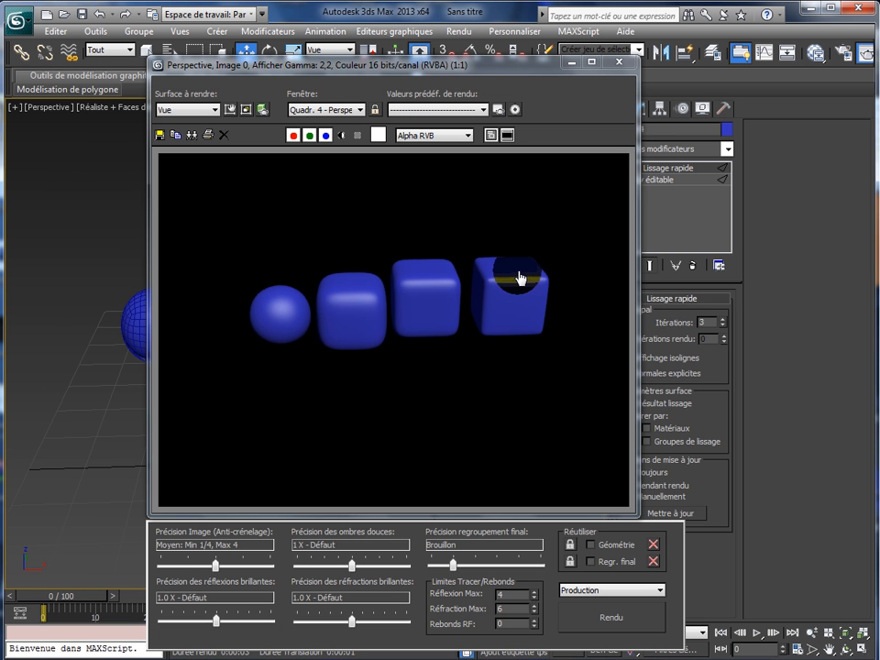
{"action": "left_click", "coordinate": [617, 63]}
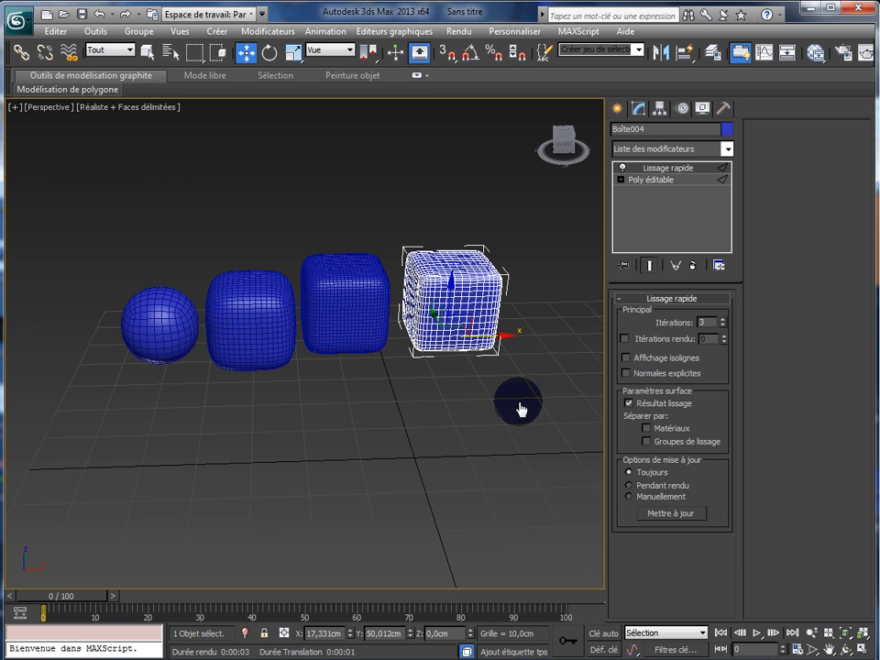
{"action": "left_click", "coordinate": [654, 174]}
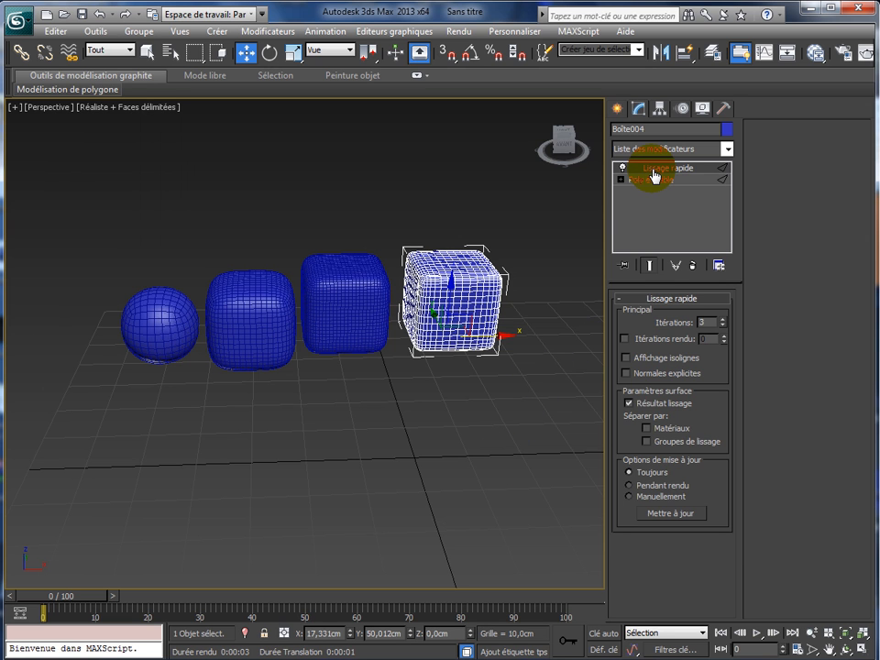